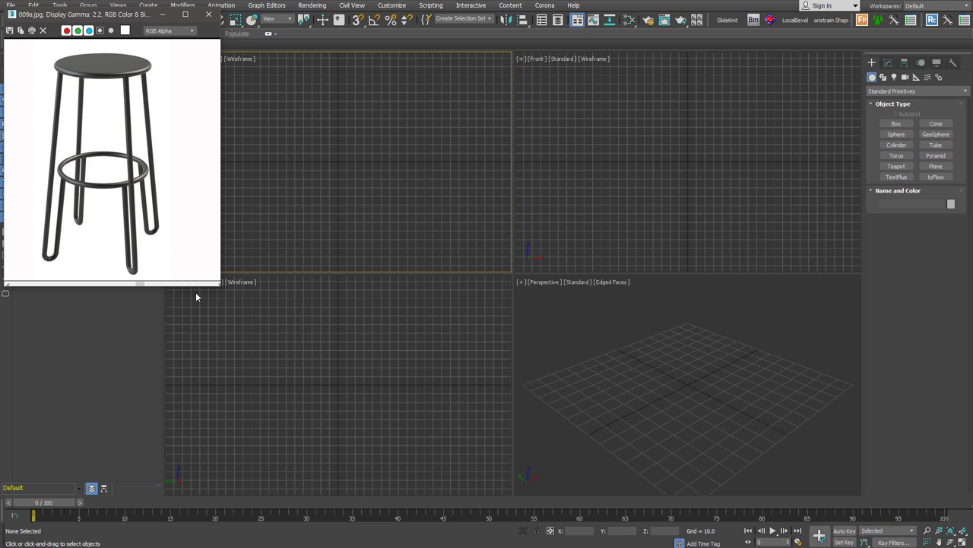
# Step: Enlarge the Perspective viewport beside the 009a.jpg reference photo
pyautogui.moveTo(513, 272); pyautogui.dragTo(385, 197)
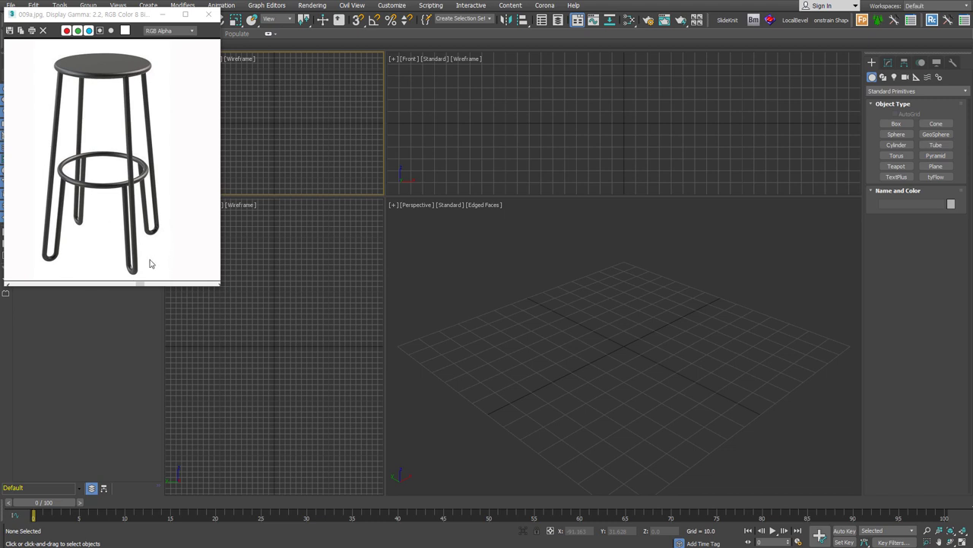
# Step: Drag out a cone from the grid centre and recentre the view on it
pyautogui.click(936, 123)
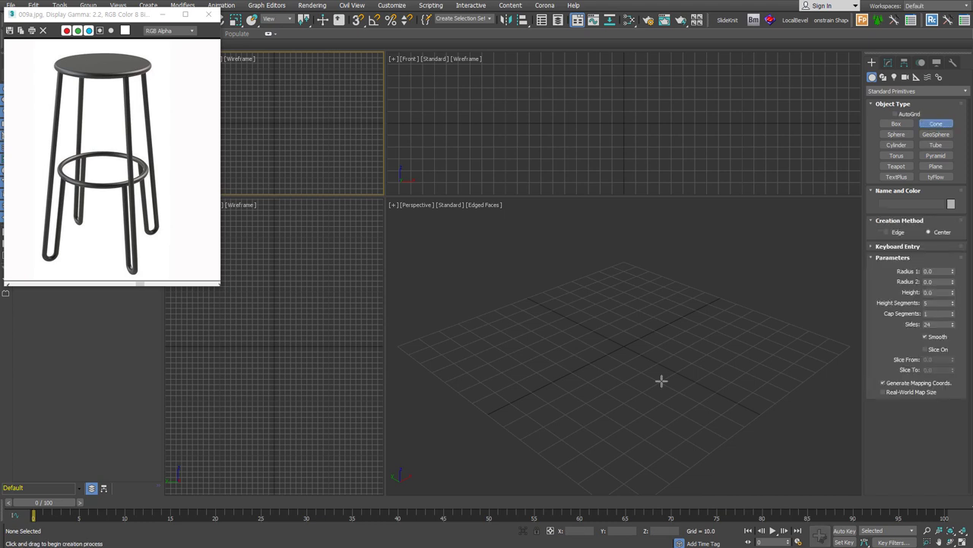
pyautogui.moveTo(623, 358); pyautogui.dragTo(651, 432)
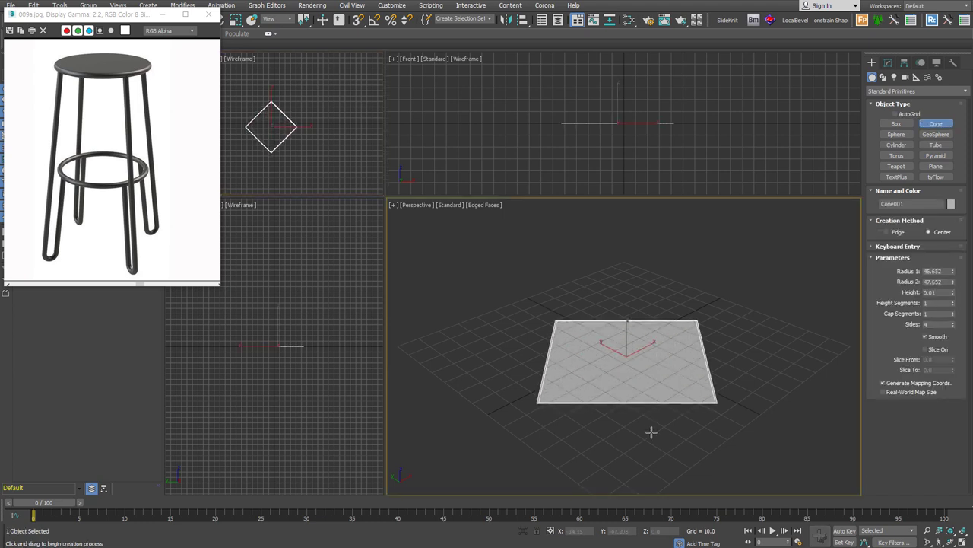
pyautogui.click(651, 319)
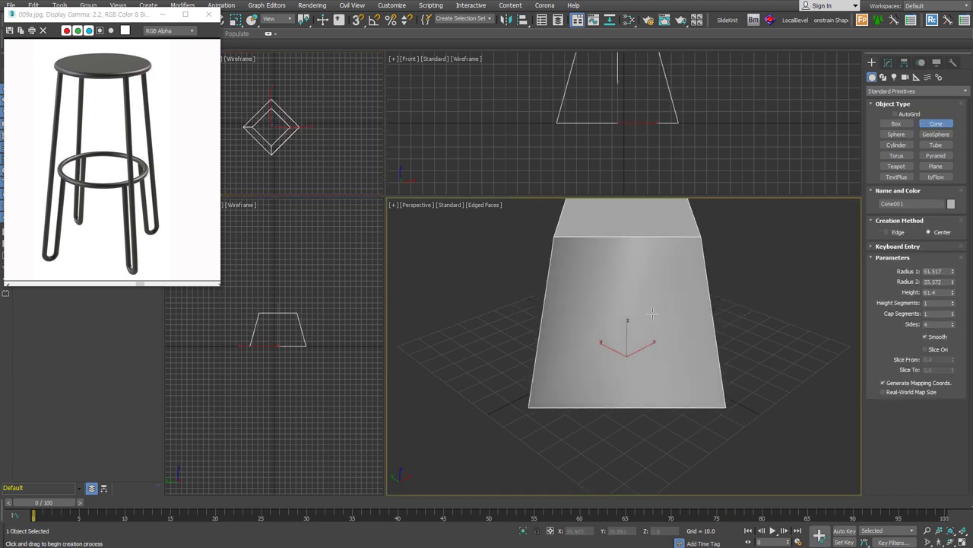
pyautogui.click(746, 358)
pyautogui.scroll(-4, 753, 355)
pyautogui.moveTo(752, 356); pyautogui.dragTo(698, 380, button='middle')
# Step: Set the cone to Radius 1 200, Radius 2 150, Height 650 and 4 sides
pyautogui.doubleClick(933, 271)
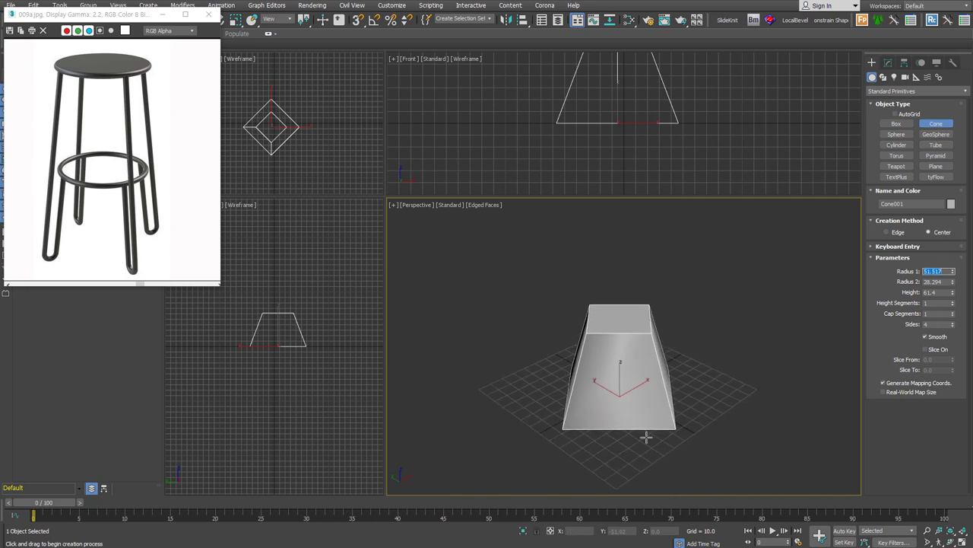
pyautogui.write('200')
pyautogui.press('Tab')
pyautogui.write('1')
pyautogui.press('Tab')
pyautogui.write('6')
pyautogui.press('Tab')
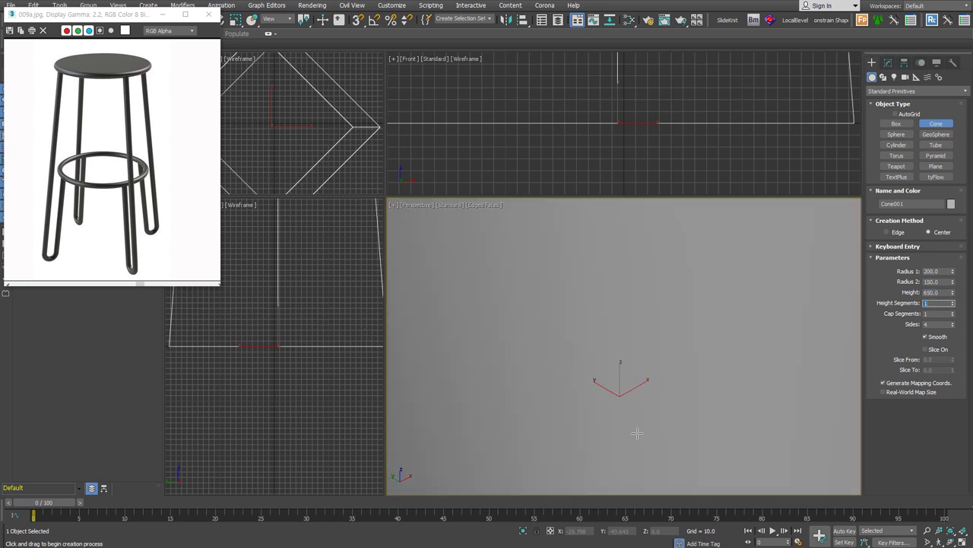
pyautogui.click(936, 324)
# Step: Orbit around the cone, then make it editable as polygons
pyautogui.press('z')
pyautogui.keyDown('alt'); pyautogui.moveTo(672, 397); pyautogui.dragTo(766, 390, button='middle'); pyautogui.keyUp('alt')
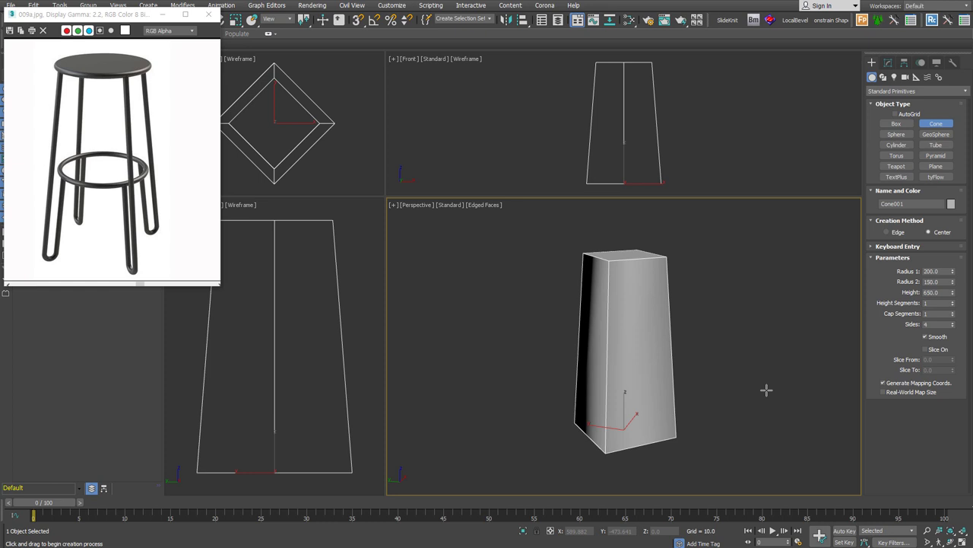
pyautogui.keyDown('alt'); pyautogui.moveTo(765, 390); pyautogui.dragTo(685, 399, button='middle'); pyautogui.keyUp('alt')
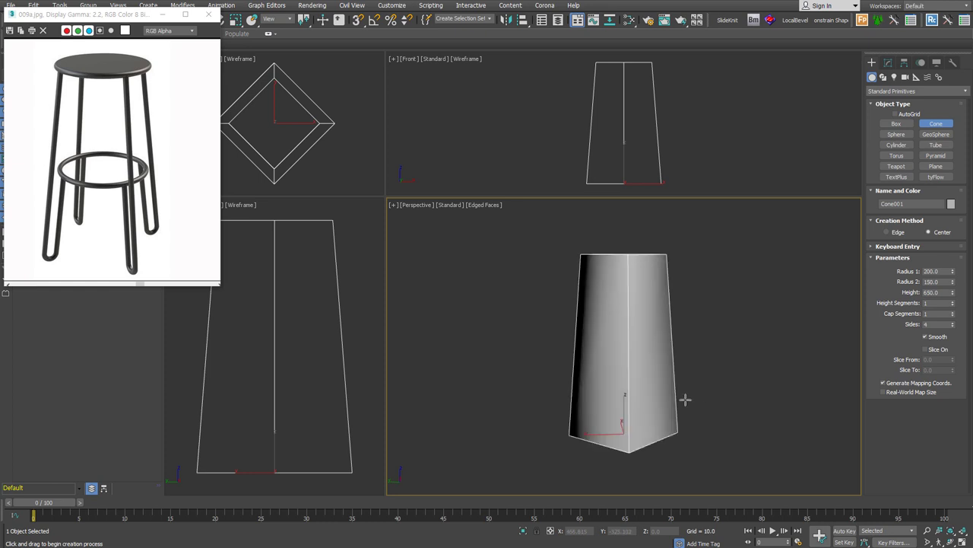
pyautogui.moveTo(685, 399)
pyautogui.keyDown('alt'); pyautogui.mouseDown(button='middle')
pyautogui.moveTo(639, 395)
pyautogui.moveTo(645, 411)
pyautogui.mouseUp(button='middle'); pyautogui.keyUp('alt')
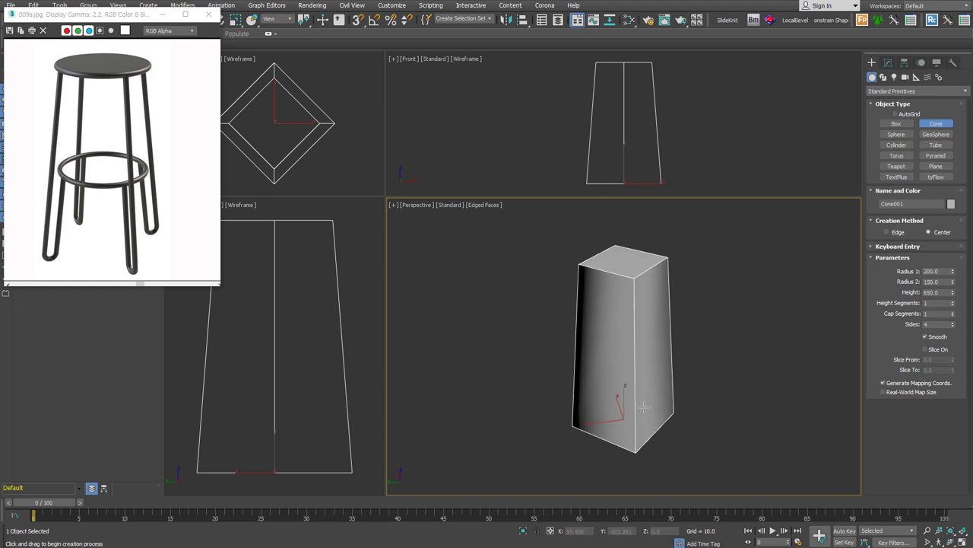
pyautogui.hotkey('ctrl', 'e')
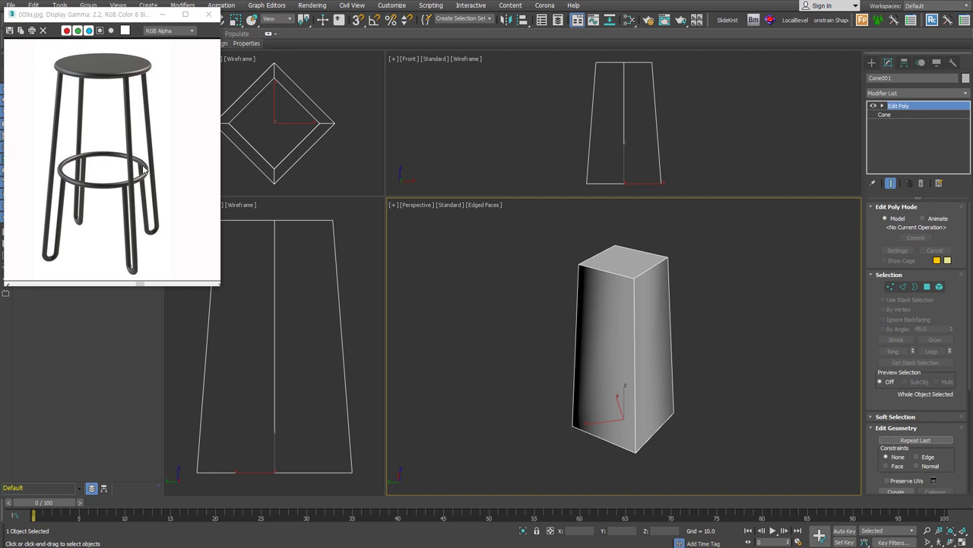
# Step: Inset the cone's bottom face by 40 in Polygon mode
pyautogui.press('4')
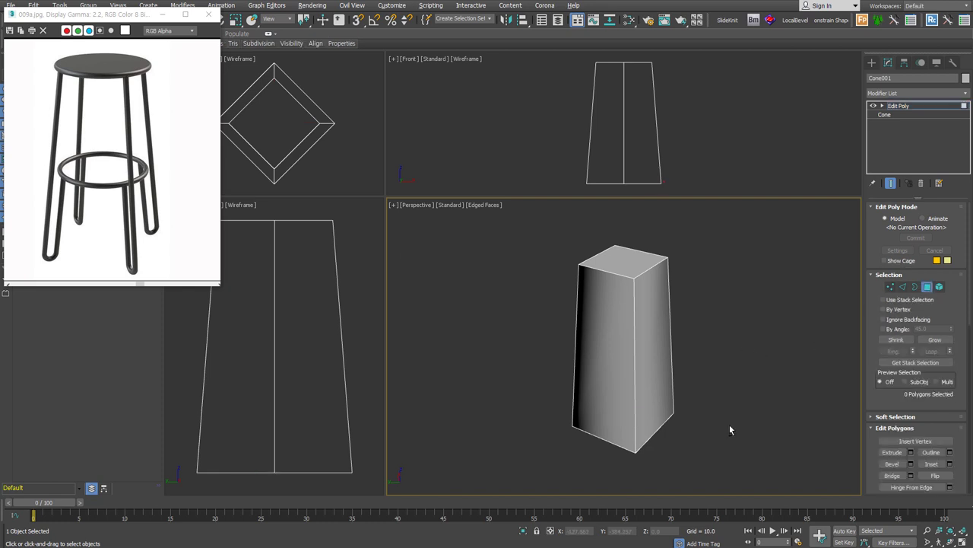
pyautogui.keyDown('alt'); pyautogui.moveTo(729, 424); pyautogui.dragTo(682, 368, button='middle'); pyautogui.keyUp('alt')
pyautogui.click(635, 407)
pyautogui.rightClick(630, 345)
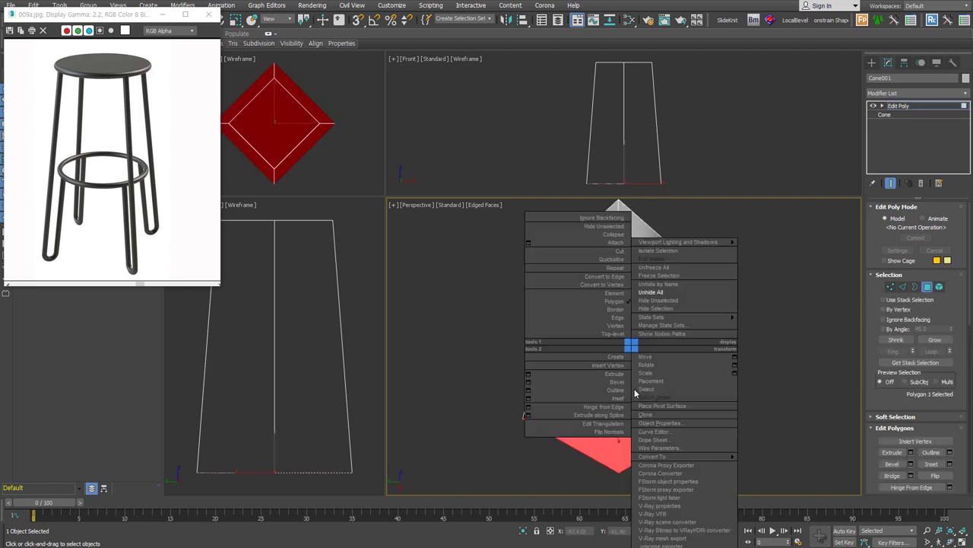
pyautogui.click(529, 398)
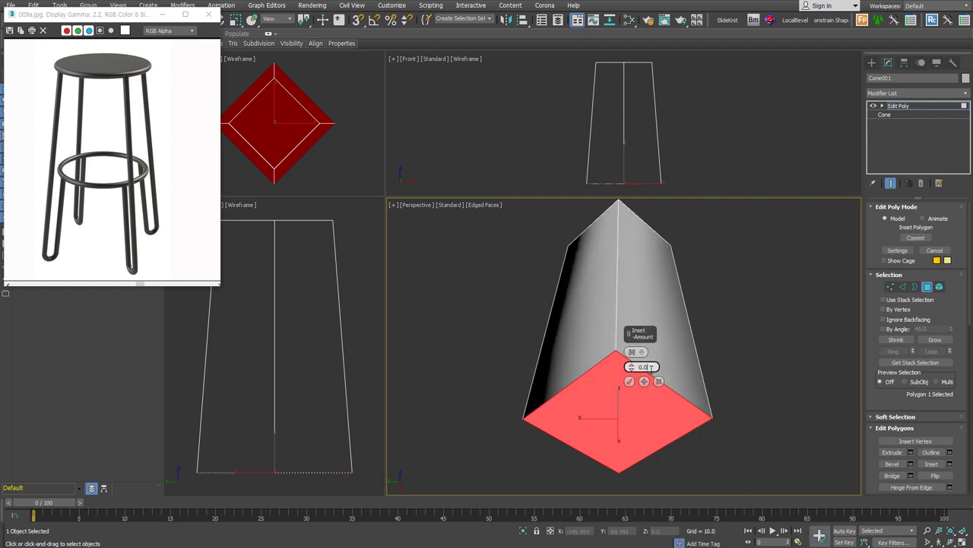
pyautogui.moveTo(652, 359); pyautogui.dragTo(652, 351)
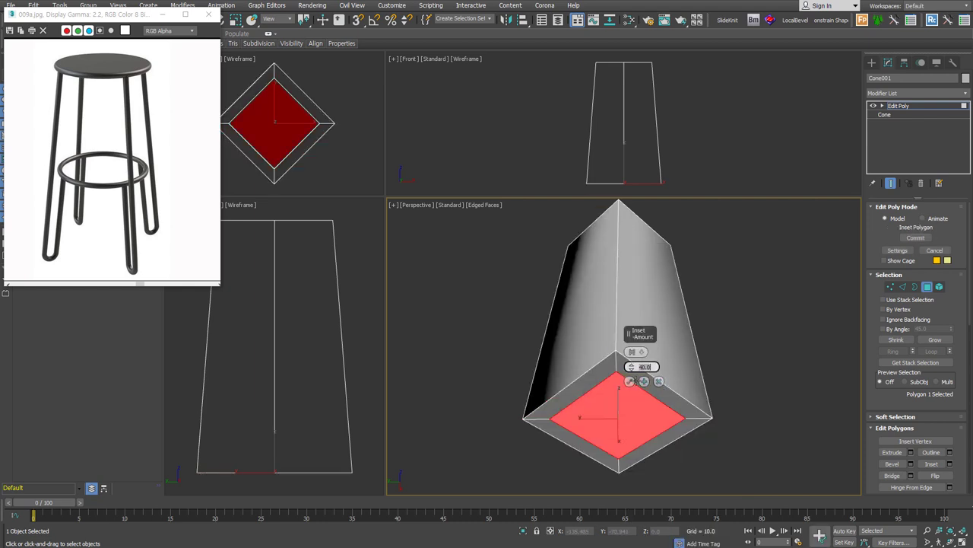
pyautogui.click(630, 381)
# Step: Choose Bevel for the selected bottom face from the quad menu
pyautogui.keyDown('alt'); pyautogui.moveTo(706, 344); pyautogui.dragTo(670, 378, button='middle'); pyautogui.keyUp('alt')
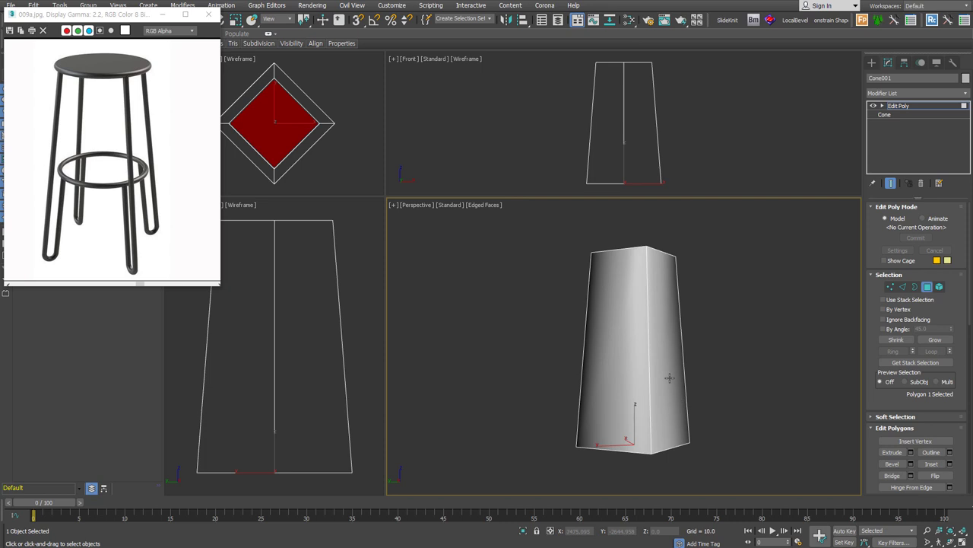
pyautogui.rightClick(714, 347)
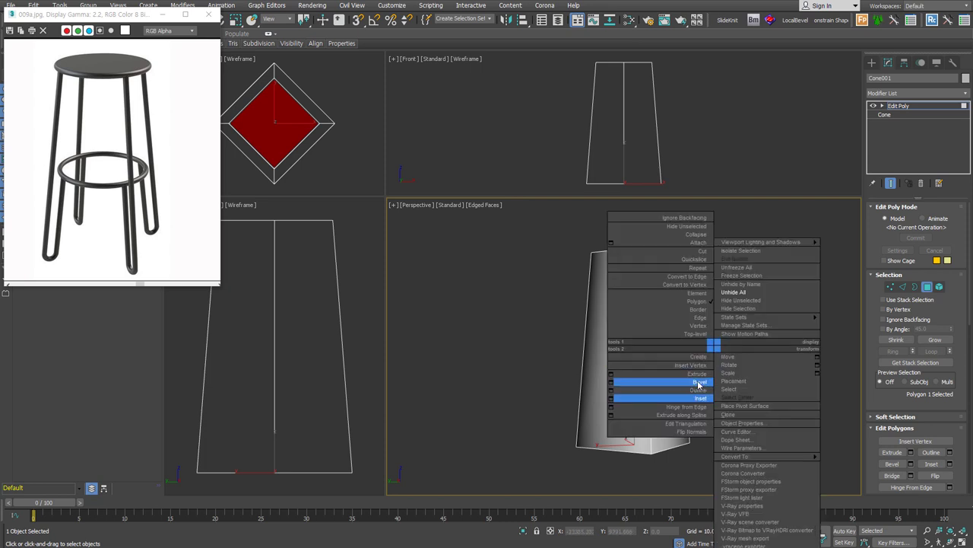
pyautogui.click(699, 383)
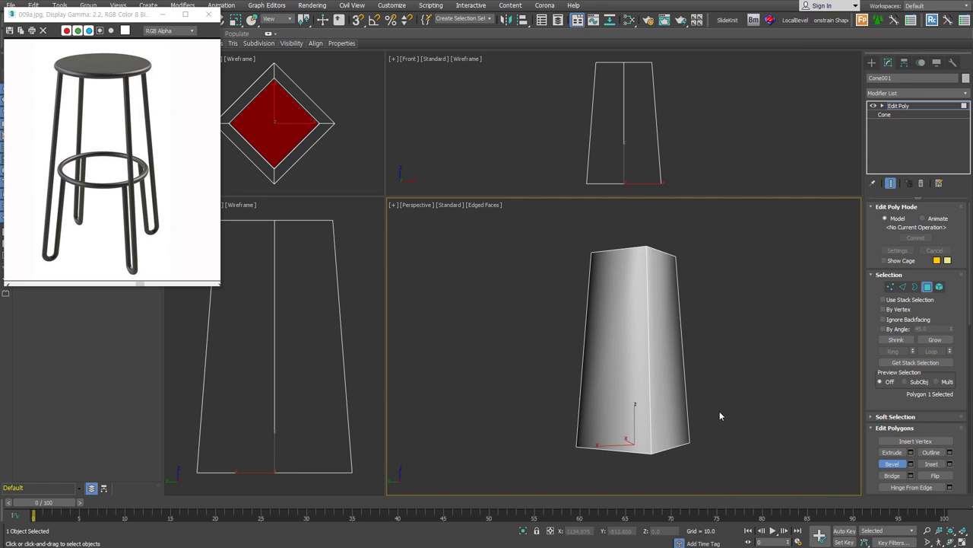
pyautogui.moveTo(719, 415)
pyautogui.keyDown('alt'); pyautogui.mouseDown(button='middle')
pyautogui.moveTo(687, 454)
pyautogui.moveTo(719, 423)
pyautogui.mouseUp(button='middle'); pyautogui.keyUp('alt')
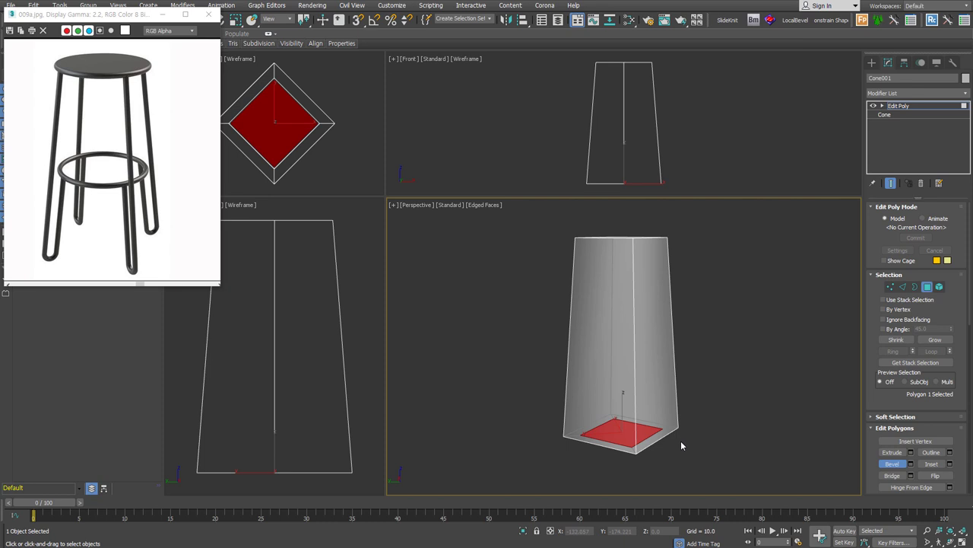
# Step: In an orthographic view, bevel the locked bottom face up into the cone with a tapered outline
pyautogui.press('u')
pyautogui.scroll(2, 676, 428)
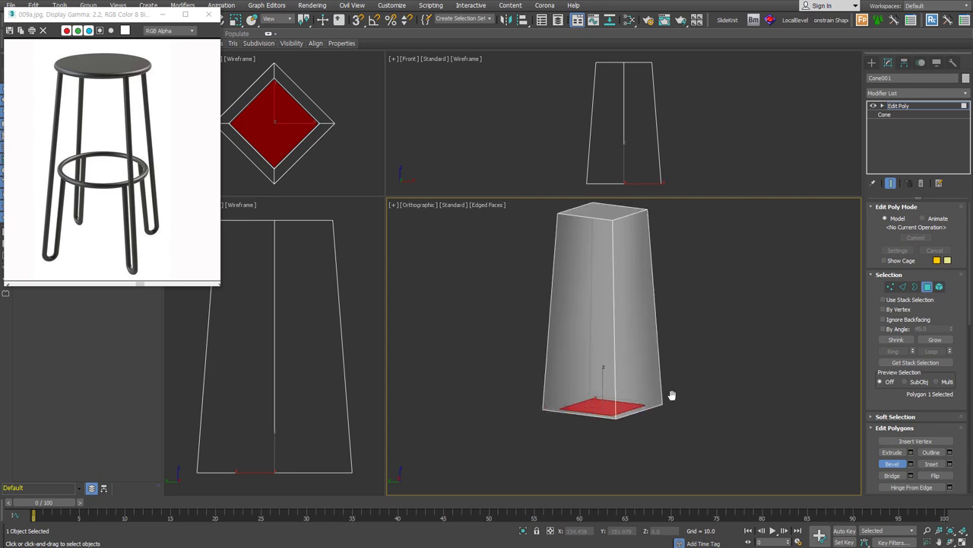
pyautogui.scroll(2, 671, 416)
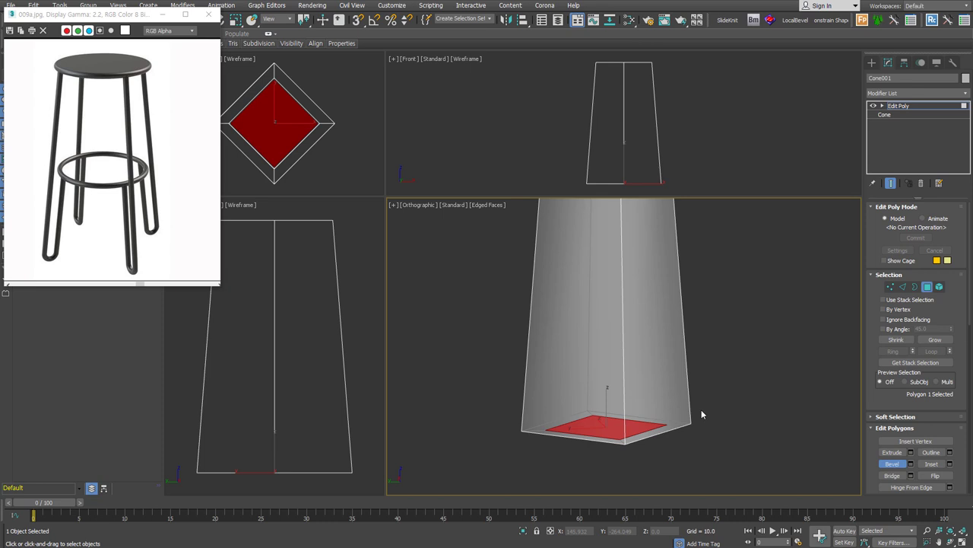
pyautogui.press('space')
pyautogui.moveTo(614, 428); pyautogui.dragTo(779, 417)
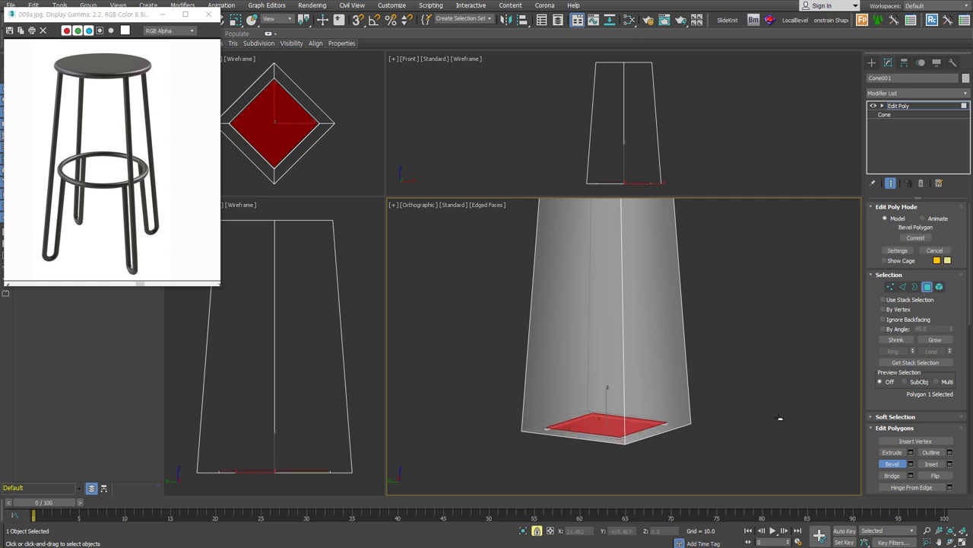
pyautogui.moveTo(779, 417); pyautogui.dragTo(761, 527)
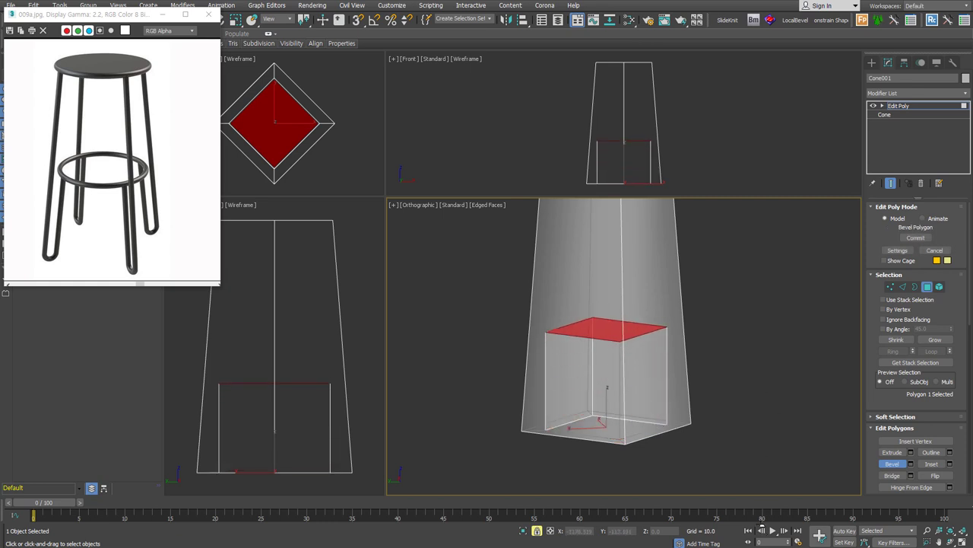
pyautogui.click(757, 527)
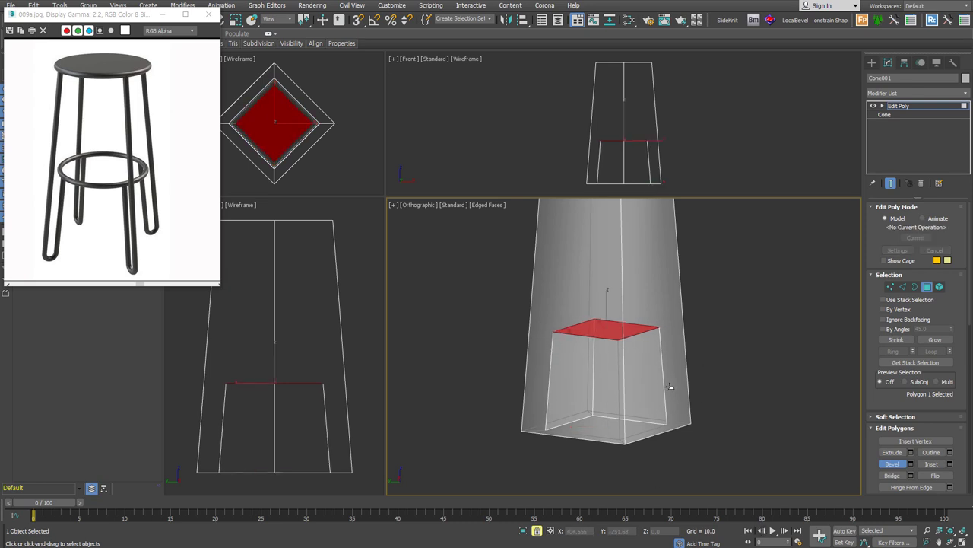
# Step: Deselect the bevelled bottom face
pyautogui.scroll(-5, 717, 432)
pyautogui.click(723, 436)
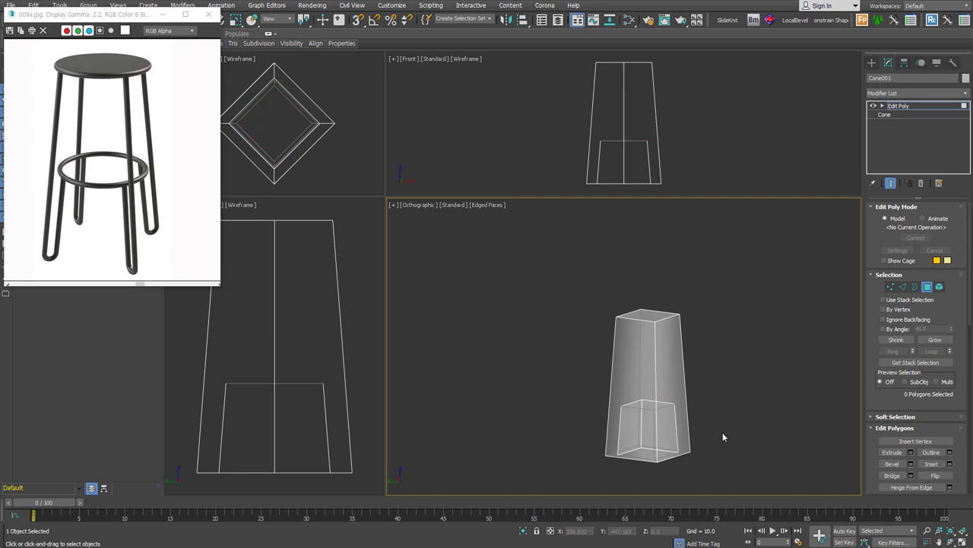
pyautogui.click(871, 62)
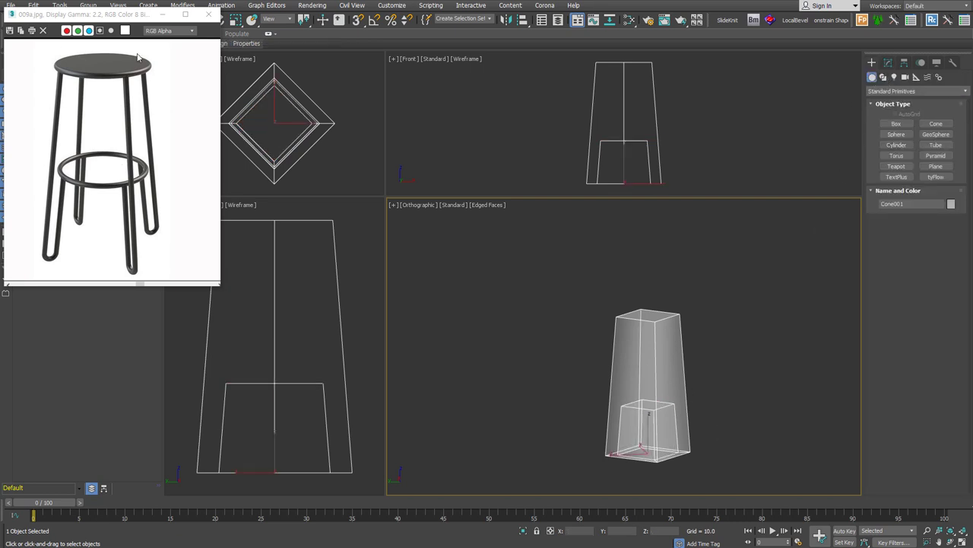
# Step: In Top view with snapping on, draw a circle spanning the cone's top edge
pyautogui.click(883, 76)
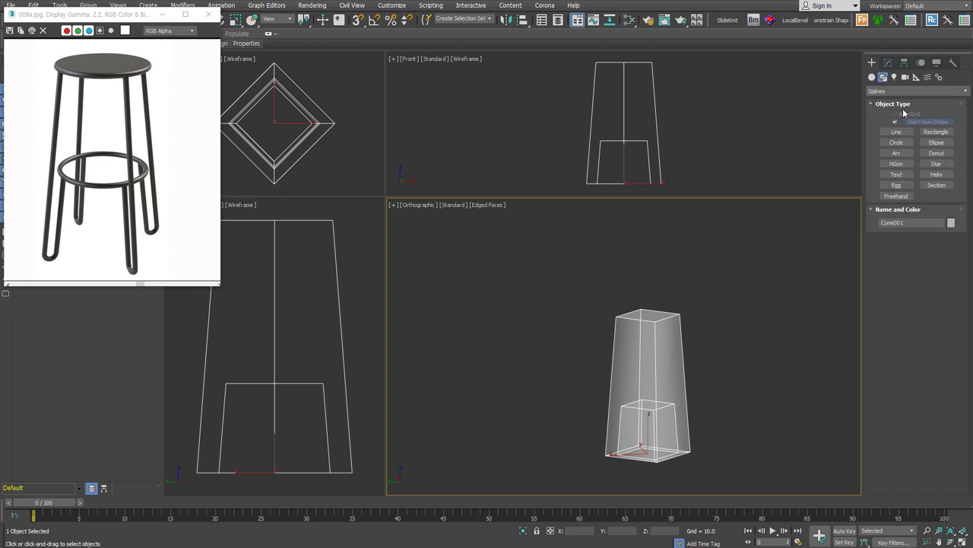
pyautogui.click(896, 142)
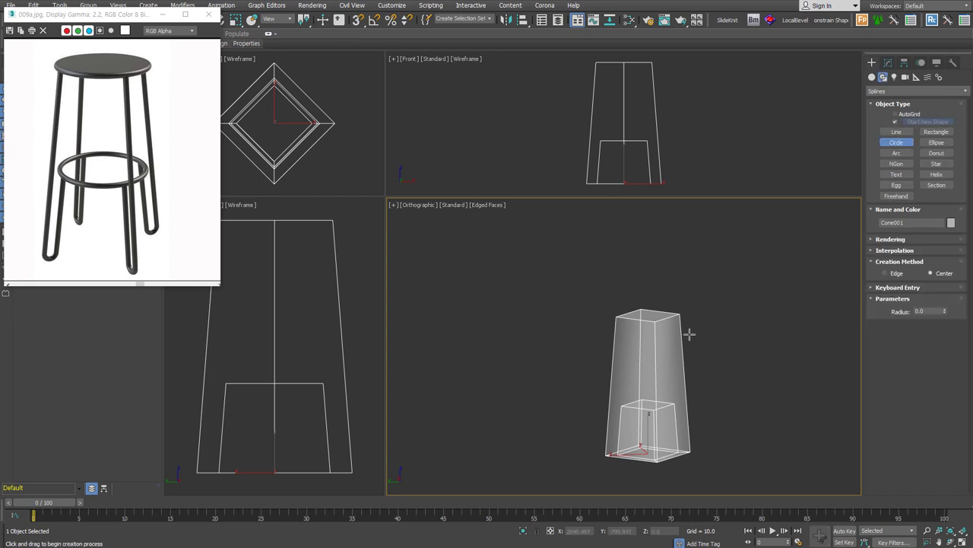
pyautogui.press('t')
pyautogui.press('z')
pyautogui.press('s')
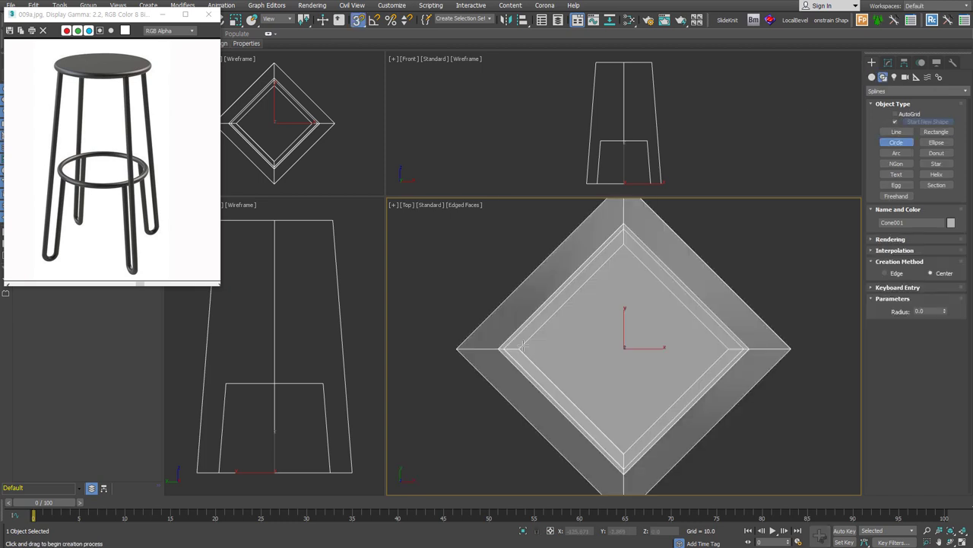
pyautogui.click(519, 349)
pyautogui.moveTo(518, 349); pyautogui.dragTo(717, 348)
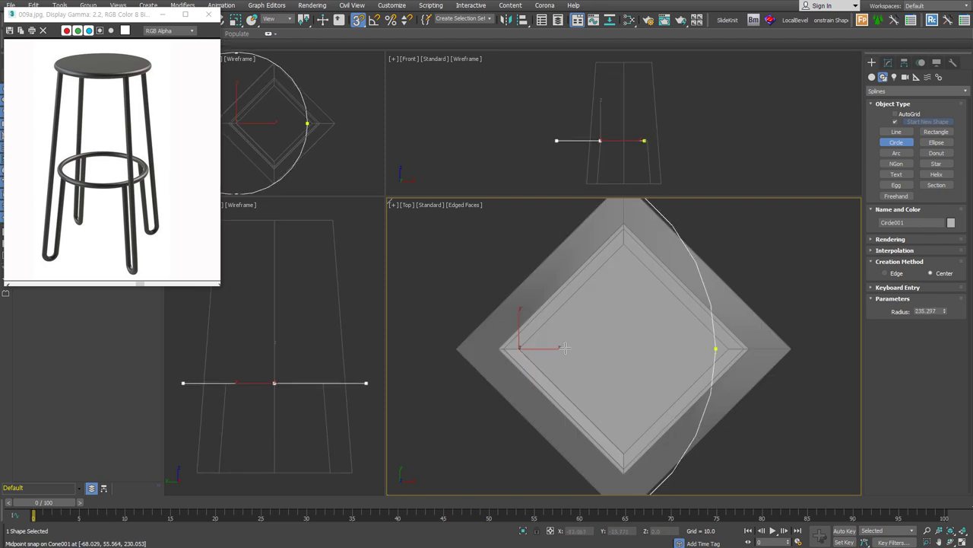
pyautogui.rightClick(717, 348)
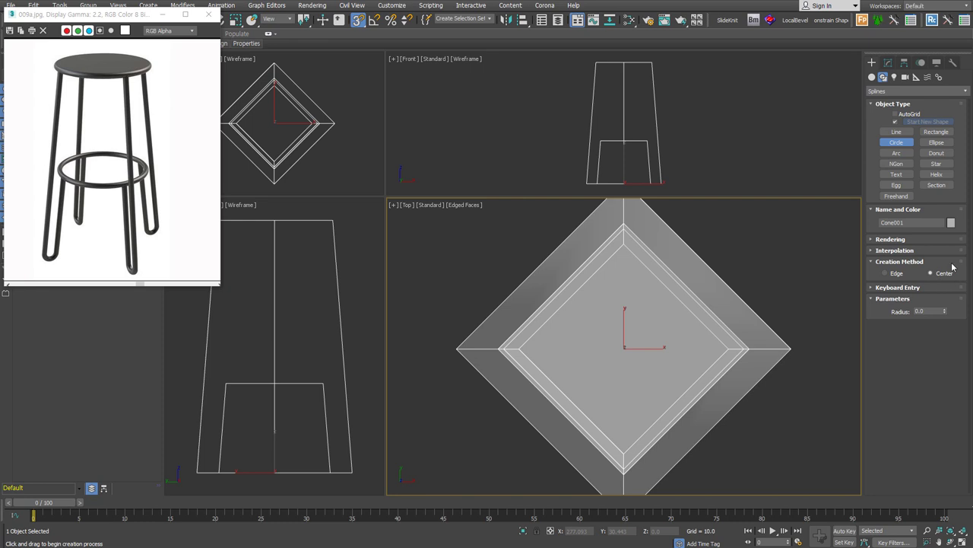
pyautogui.click(888, 273)
pyautogui.moveTo(518, 349); pyautogui.dragTo(729, 349)
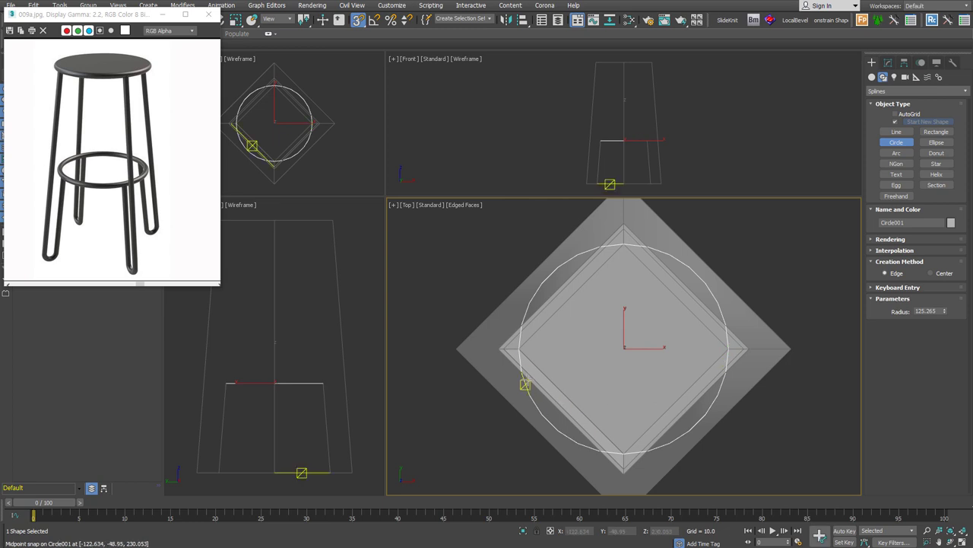
pyautogui.moveTo(498, 348); pyautogui.dragTo(749, 348)
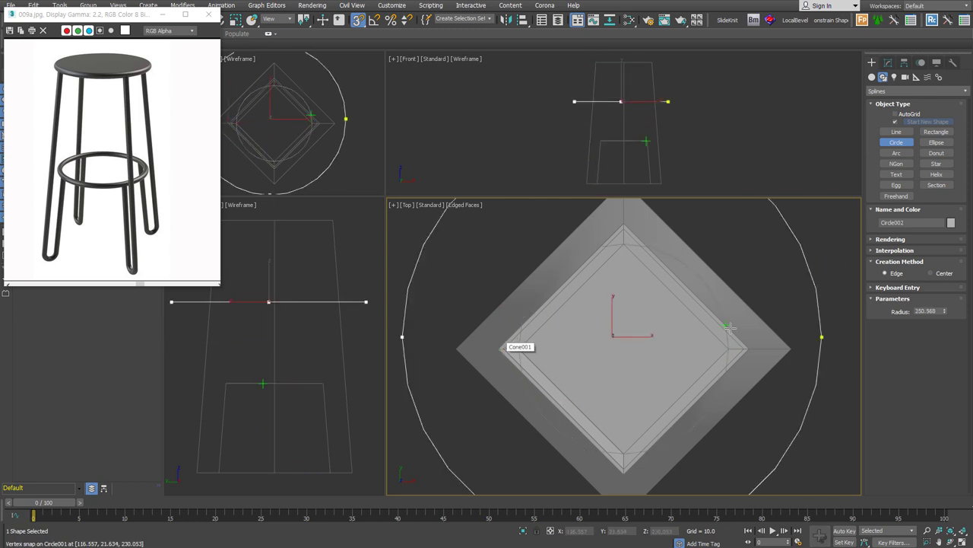
pyautogui.moveTo(685, 365)
pyautogui.keyDown('alt'); pyautogui.mouseDown(button='middle')
pyautogui.moveTo(690, 372)
pyautogui.moveTo(681, 355)
pyautogui.moveTo(605, 390)
pyautogui.moveTo(626, 249)
pyautogui.mouseUp(button='middle'); pyautogui.keyUp('alt')
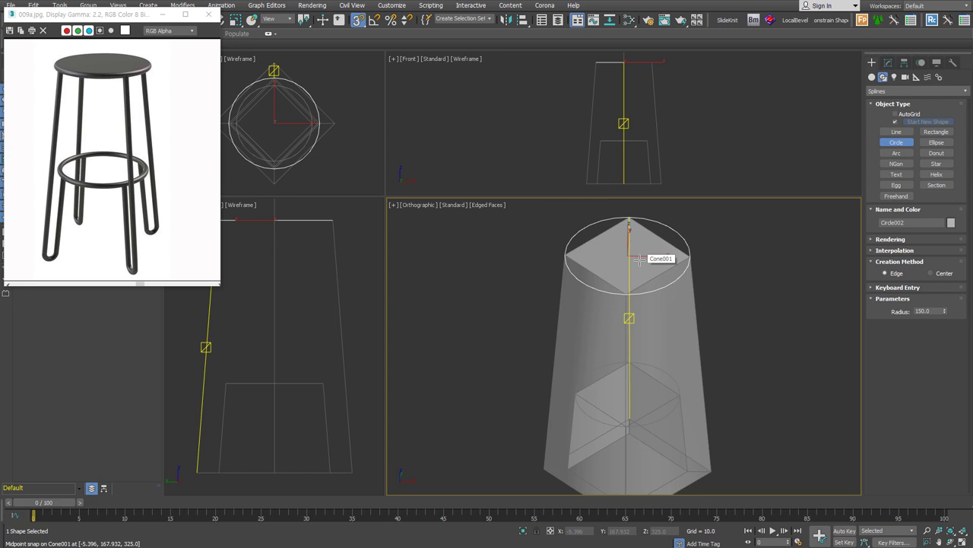
# Step: Set the circle's radius to 170, then select Cone001
pyautogui.click(924, 311)
pyautogui.write('170')
pyautogui.press('Return')
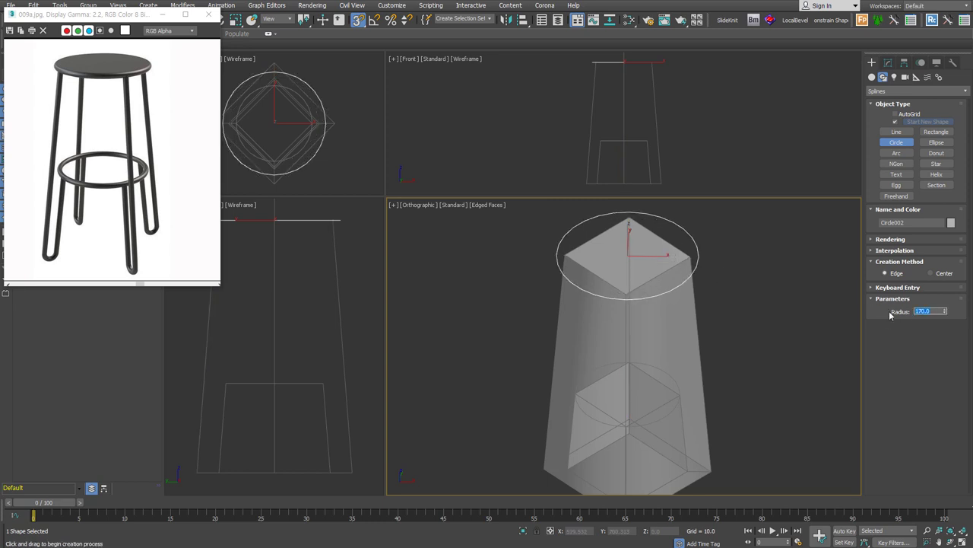
pyautogui.keyDown('alt'); pyautogui.moveTo(749, 334); pyautogui.dragTo(702, 342, button='middle'); pyautogui.keyUp('alt')
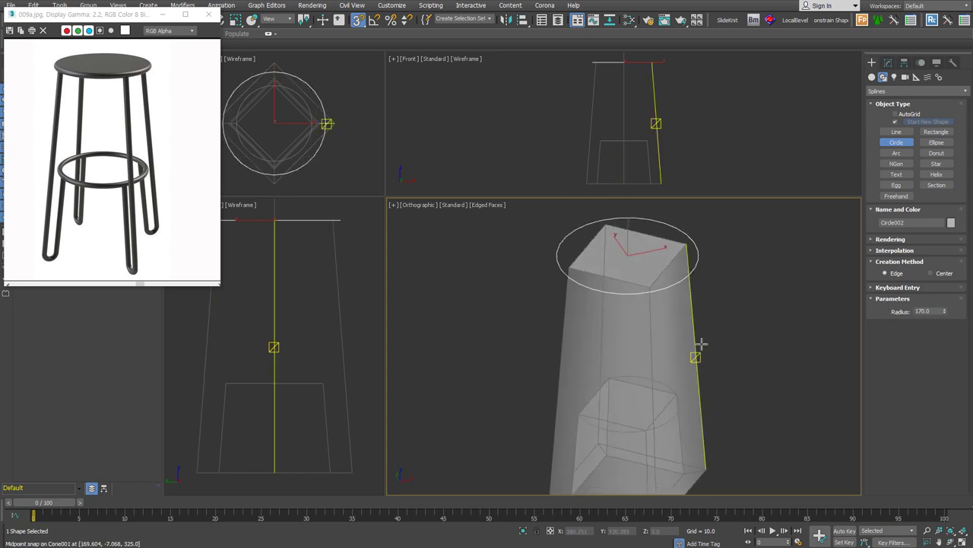
pyautogui.rightClick(699, 414)
pyautogui.click(698, 414)
pyautogui.keyDown('alt'); pyautogui.moveTo(700, 414); pyautogui.dragTo(706, 402, button='middle'); pyautogui.keyUp('alt')
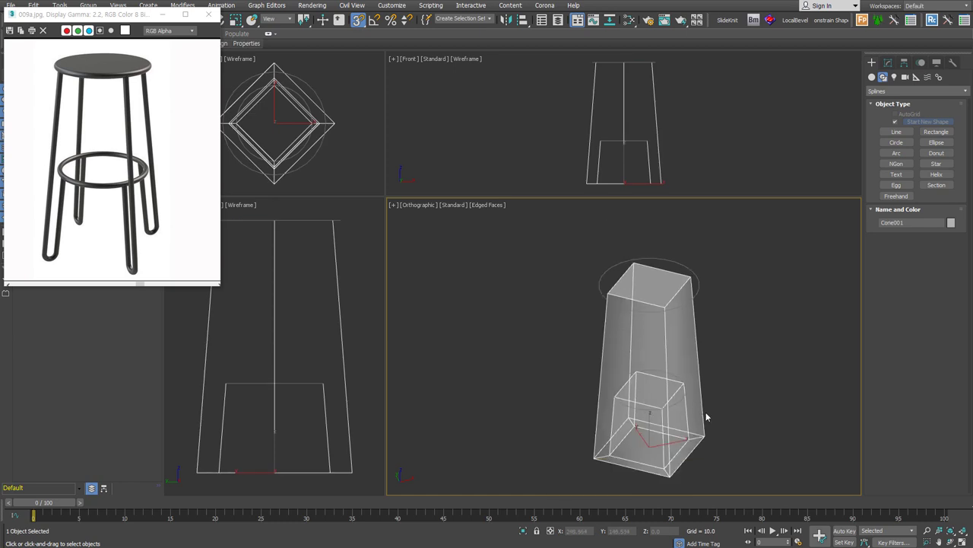
# Step: In Edge mode, select the cone's vertical edges and extend the selection with Loop
pyautogui.click(888, 62)
pyautogui.moveTo(756, 380); pyautogui.dragTo(744, 367, button='middle')
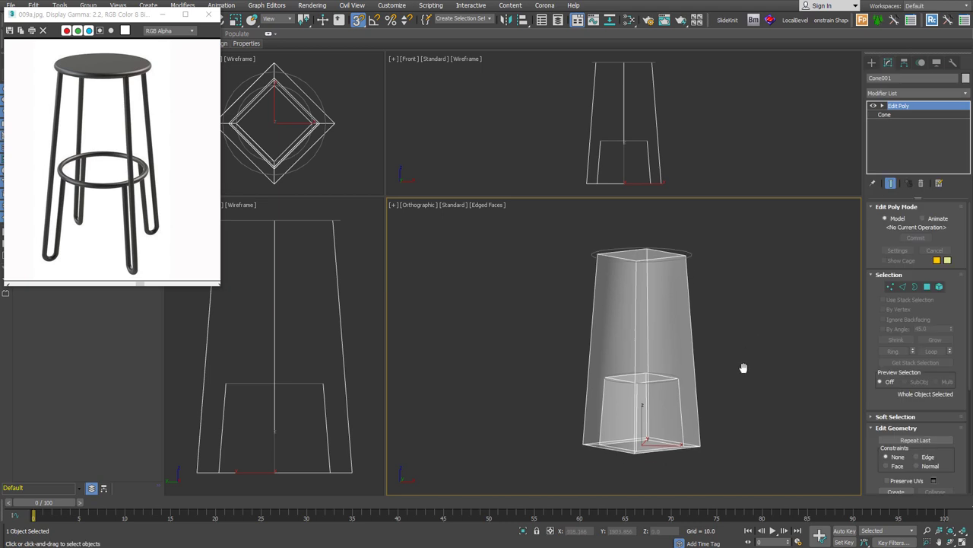
pyautogui.scroll(2, 744, 367)
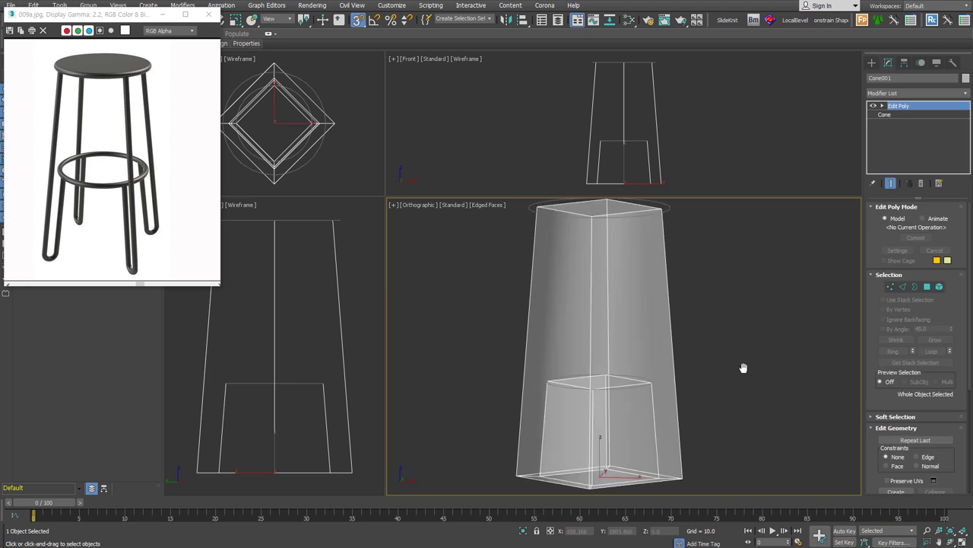
pyautogui.click(902, 287)
pyautogui.moveTo(786, 412); pyautogui.dragTo(538, 416)
pyautogui.moveTo(477, 417); pyautogui.dragTo(481, 421)
pyautogui.moveTo(674, 435)
pyautogui.keyDown('alt'); pyautogui.mouseDown(button='middle')
pyautogui.moveTo(753, 430)
pyautogui.moveTo(704, 429)
pyautogui.moveTo(715, 388)
pyautogui.mouseUp(button='middle'); pyautogui.keyUp('alt')
pyautogui.scroll(2, 704, 429)
pyautogui.click(932, 351)
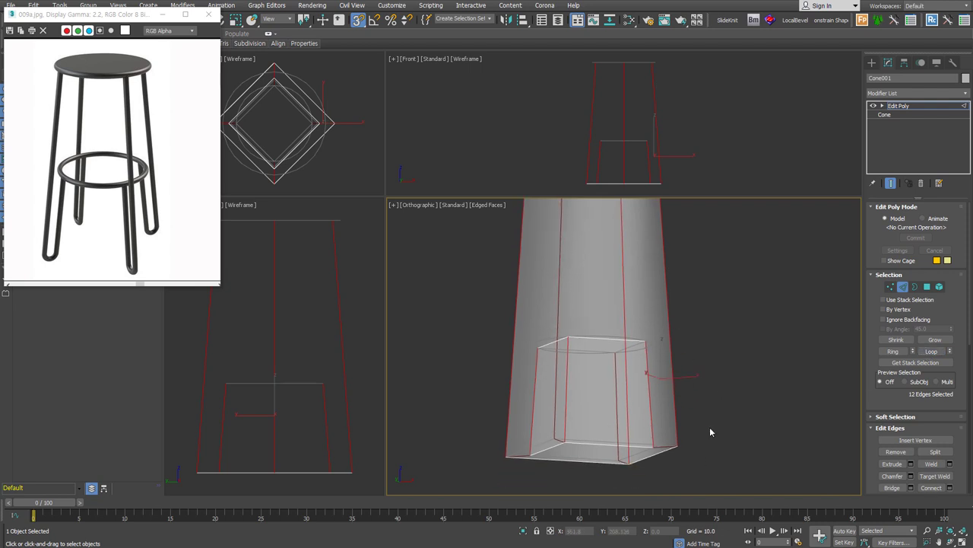
# Step: Create a Linear shape, Shape001, from the selected edges
pyautogui.scroll(-5, 912, 380)
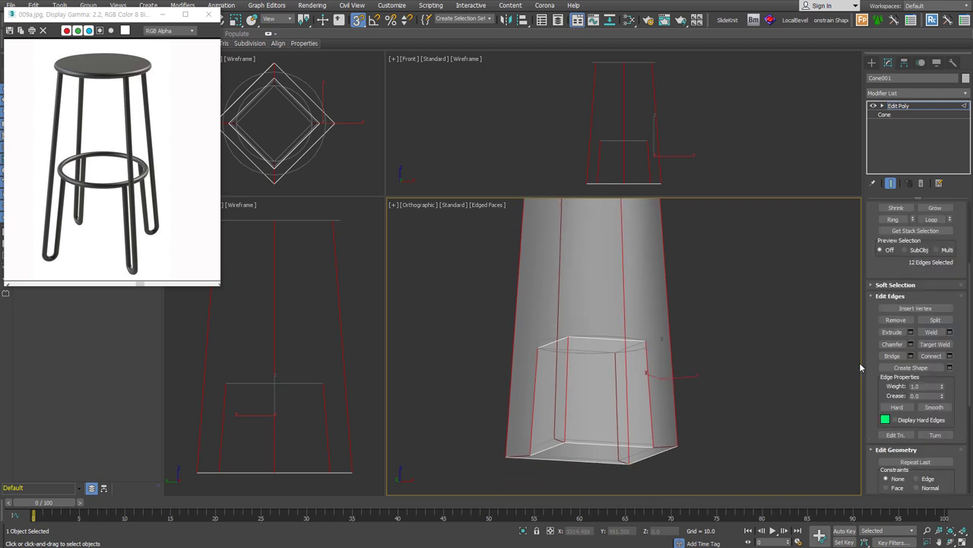
pyautogui.click(950, 368)
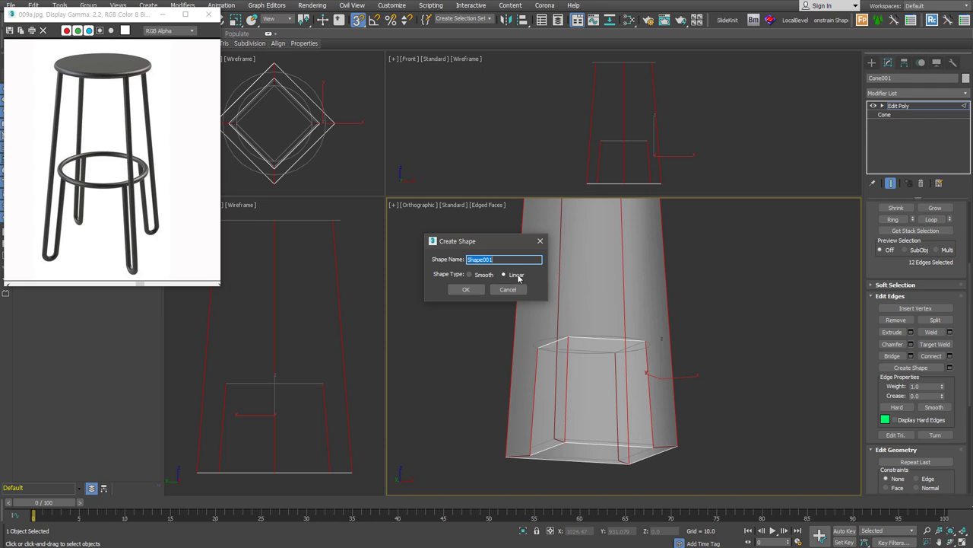
pyautogui.click(466, 289)
pyautogui.rightClick(670, 344)
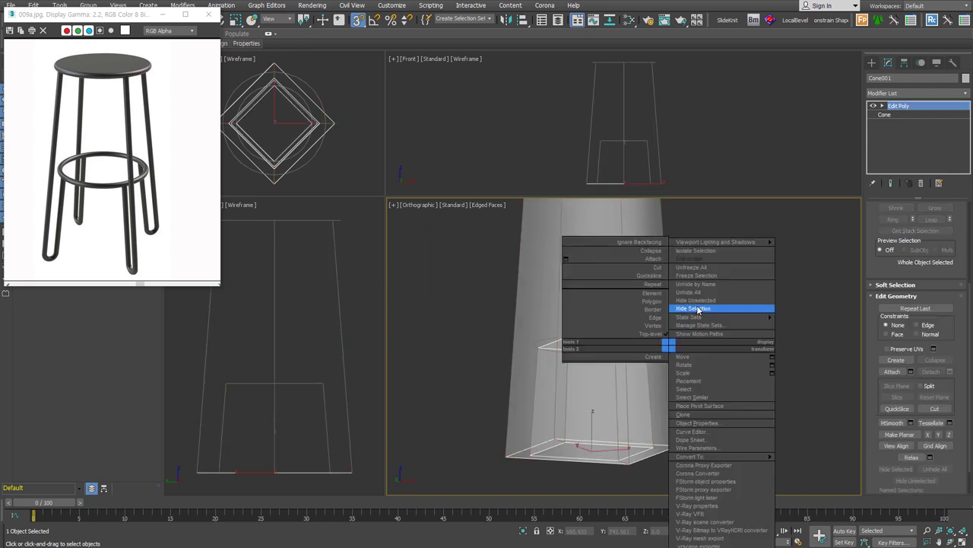
# Step: Hide the cone and select the extracted leg spline Shape001
pyautogui.click(701, 311)
pyautogui.scroll(-3, 699, 309)
pyautogui.click(684, 454)
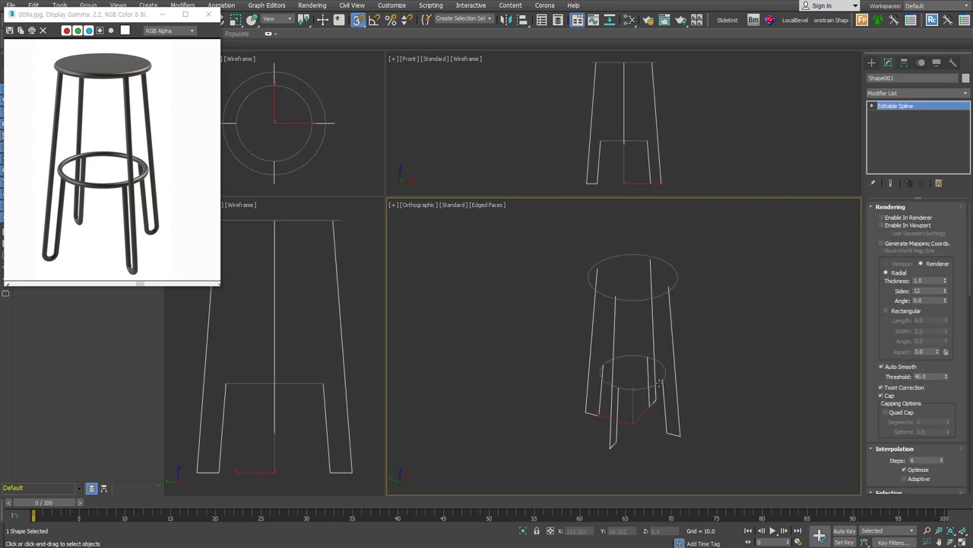
pyautogui.scroll(-3, 912, 342)
pyautogui.scroll(-4, 905, 380)
pyautogui.scroll(-2, 894, 426)
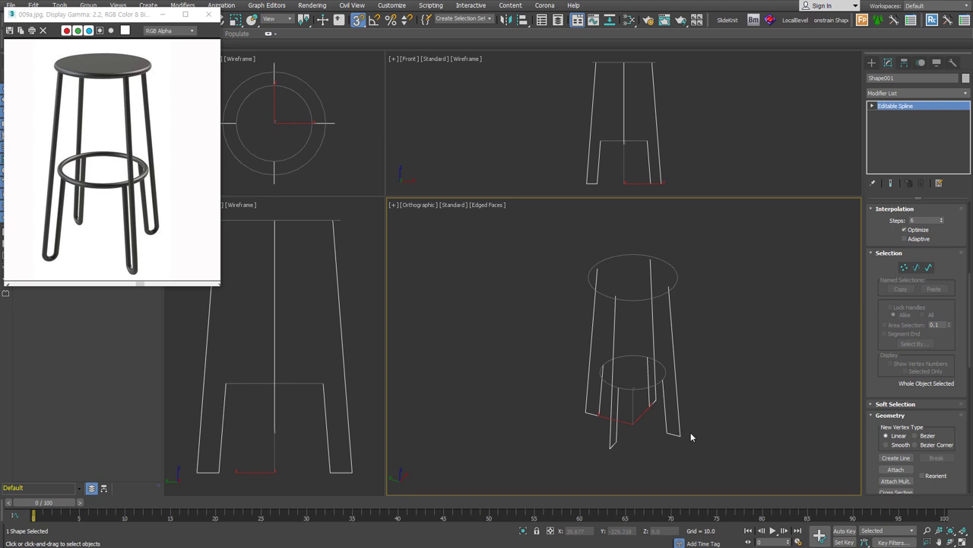
# Step: Convert footrest Circle001 to an editable spline and attach Shape001 to it
pyautogui.click(637, 389)
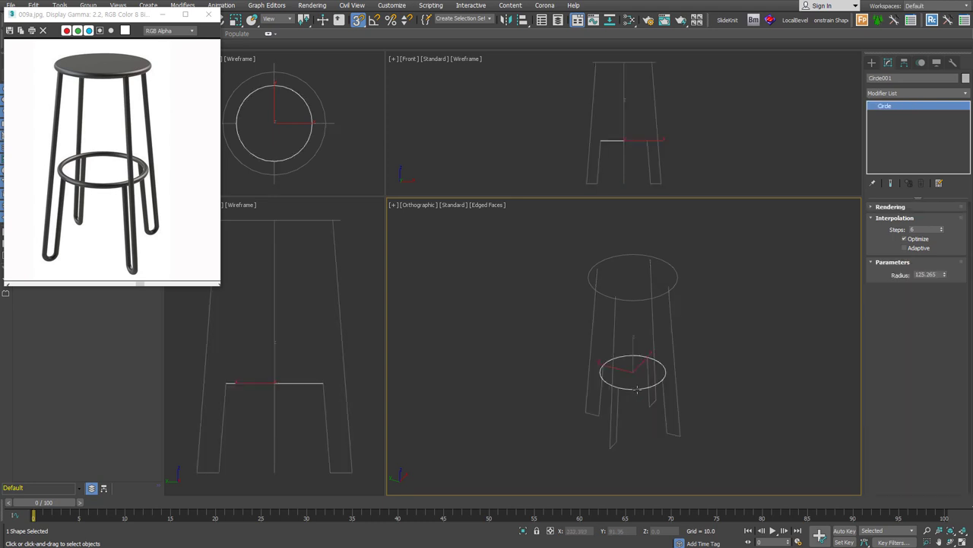
pyautogui.hotkey('ctrl', 'shift', 'e')
pyautogui.scroll(-5, 913, 342)
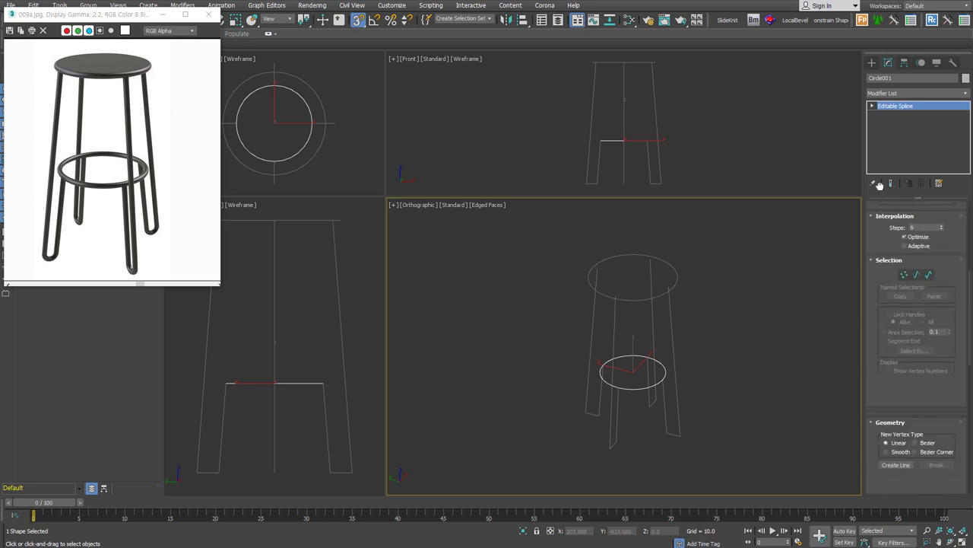
pyautogui.click(680, 432)
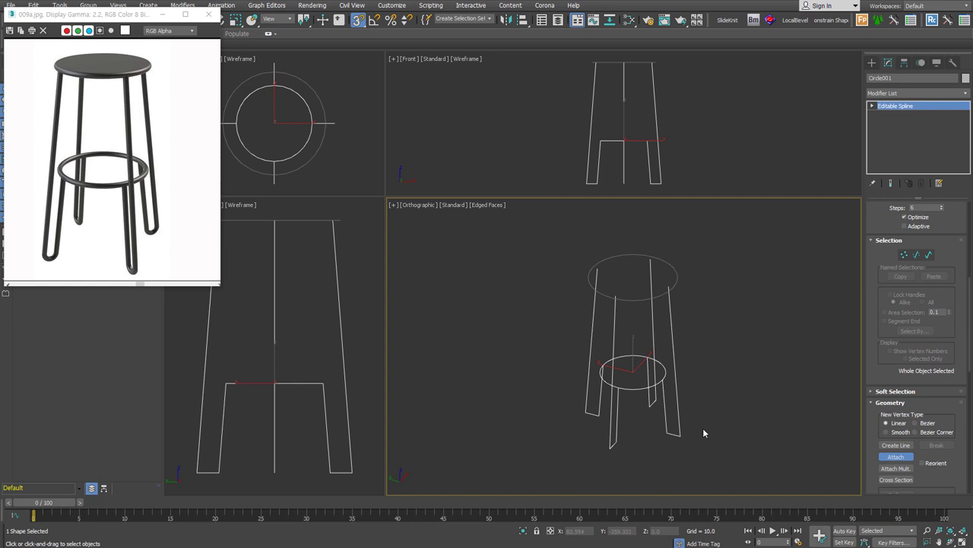
pyautogui.scroll(2, 896, 289)
pyautogui.scroll(2, 901, 259)
pyautogui.scroll(1, 909, 228)
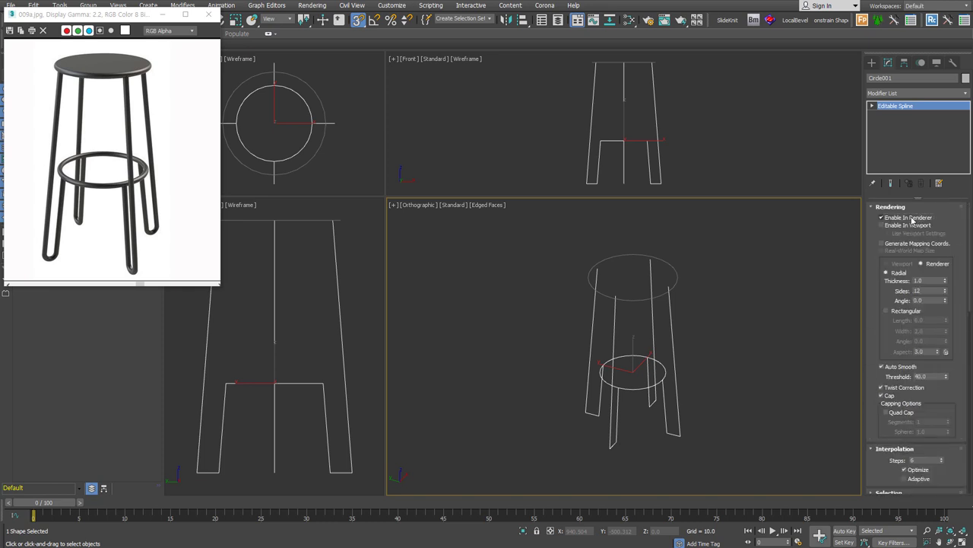
# Step: Turn on Enable In Viewport for Circle001, with radial thickness 20 and 32 sides
pyautogui.click(932, 226)
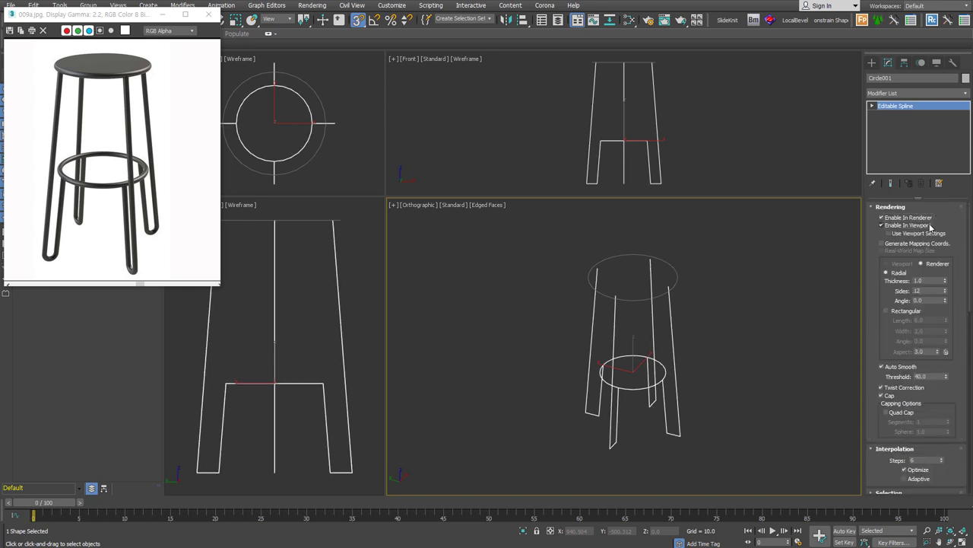
pyautogui.doubleClick(925, 281)
pyautogui.write('20')
pyautogui.press('Return')
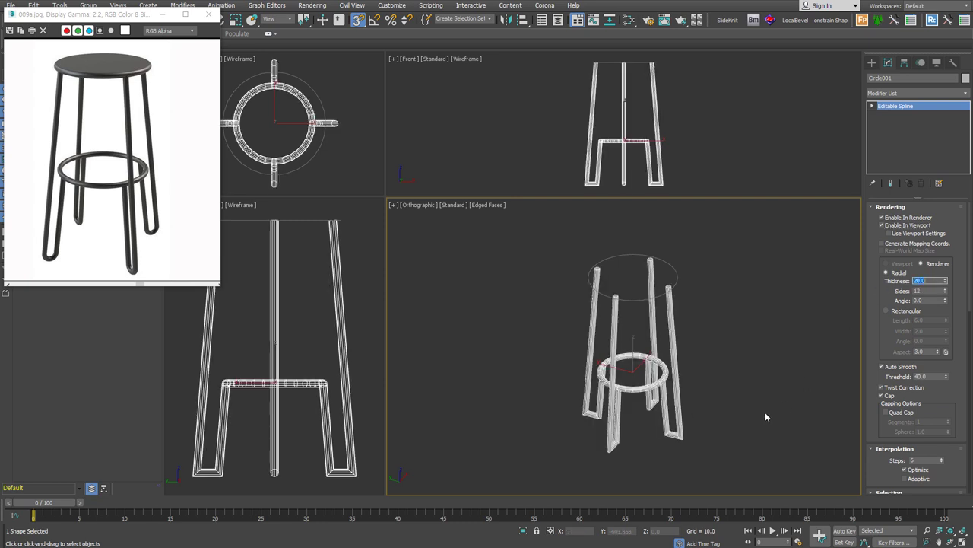
pyautogui.doubleClick(926, 289)
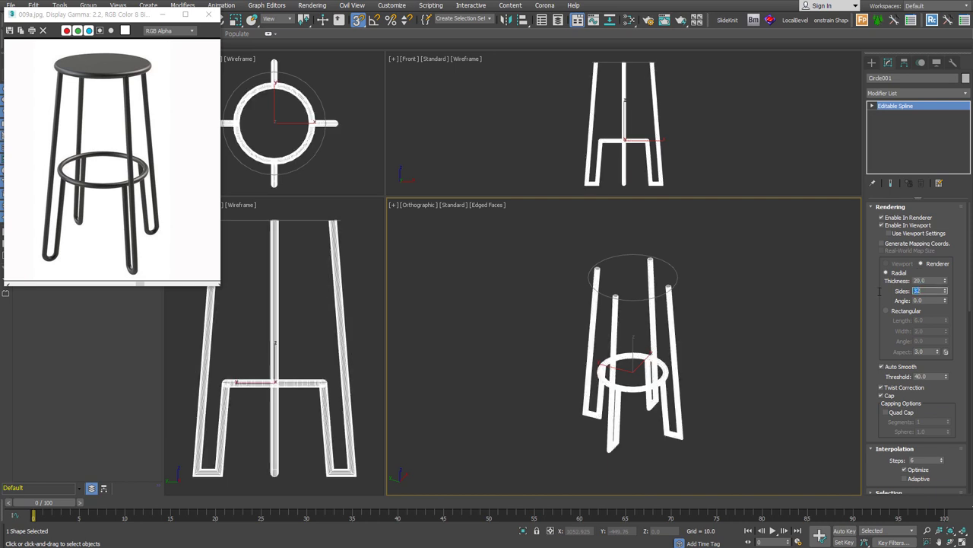
pyautogui.write('32')
pyautogui.scroll(5, 680, 344)
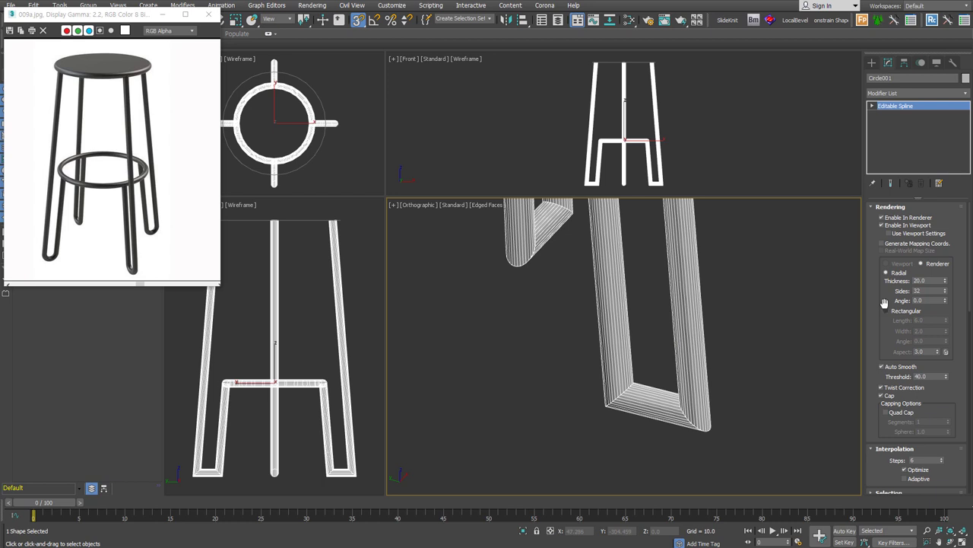
pyautogui.press('1')
pyautogui.scroll(-5, 863, 287)
# Step: Fillet the corner vertices at the bottoms of the stool legs
pyautogui.scroll(-3, 742, 343)
pyautogui.scroll(-3, 752, 355)
pyautogui.keyDown('alt'); pyautogui.moveTo(735, 331); pyautogui.dragTo(869, 369, button='middle'); pyautogui.keyUp('alt')
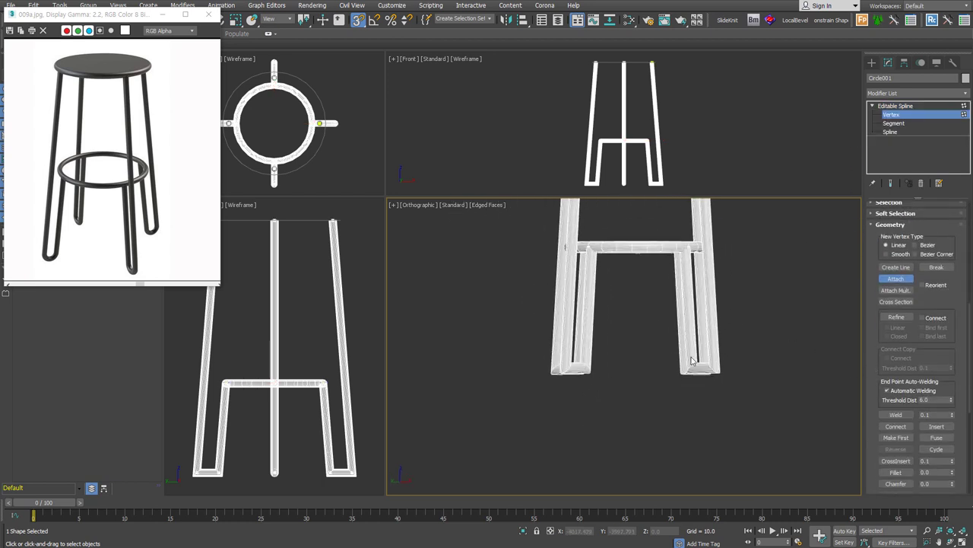
pyautogui.moveTo(498, 325); pyautogui.dragTo(797, 442)
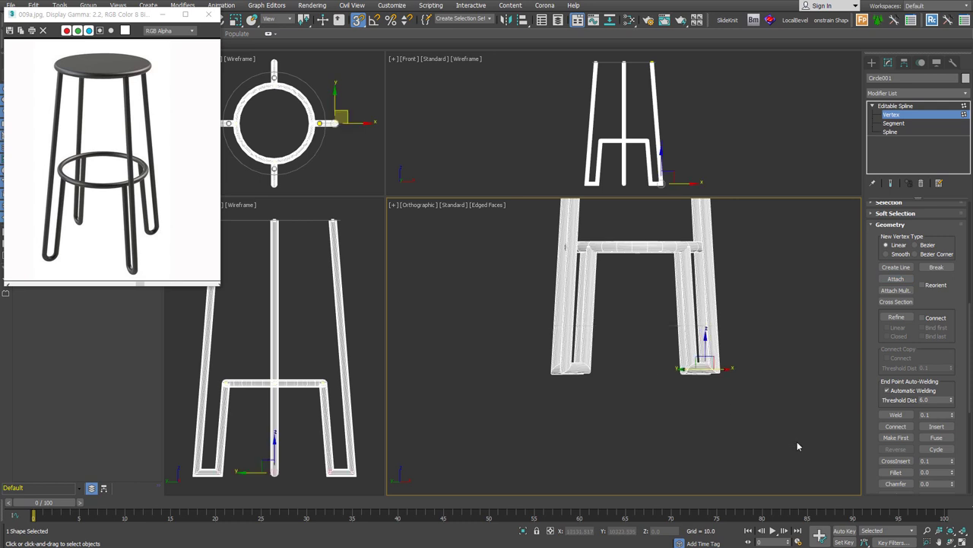
pyautogui.scroll(-2, 869, 409)
pyautogui.click(905, 408)
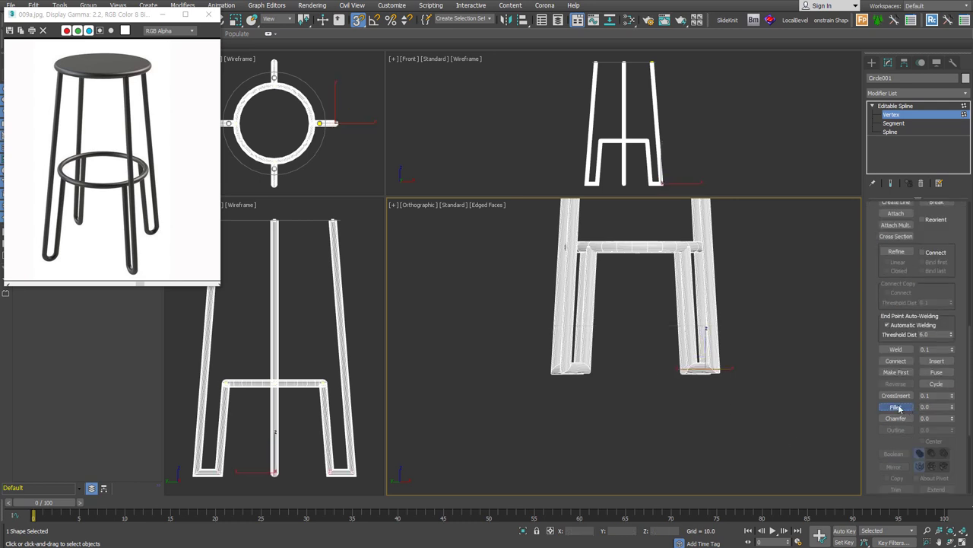
pyautogui.moveTo(715, 373)
pyautogui.mouseDown()
pyautogui.moveTo(731, 299)
pyautogui.moveTo(715, 335)
pyautogui.mouseUp()
# Step: Box-select and weld the loose leg-bottom vertices
pyautogui.moveTo(715, 334)
pyautogui.keyDown('alt'); pyautogui.mouseDown(button='middle')
pyautogui.moveTo(722, 372)
pyautogui.moveTo(597, 378)
pyautogui.mouseUp(button='middle'); pyautogui.keyUp('alt')
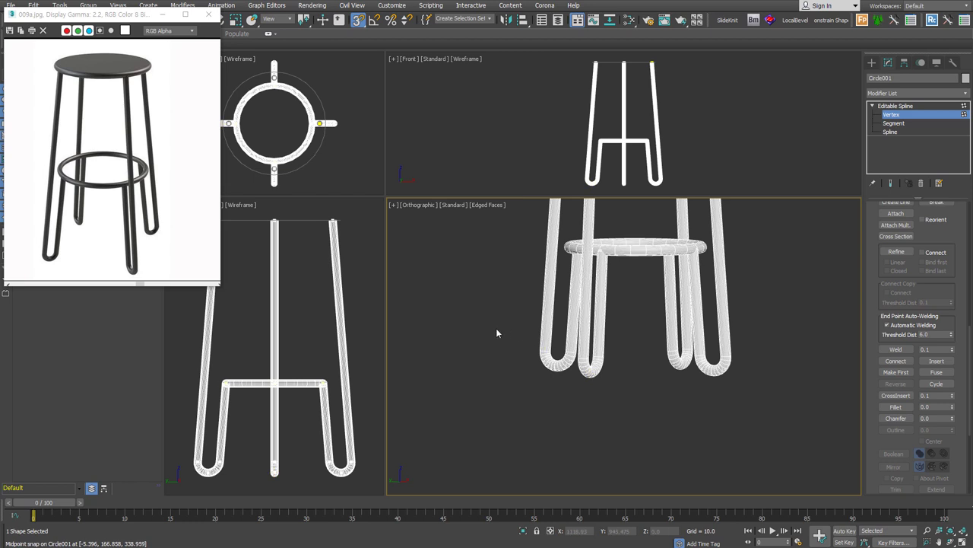
pyautogui.moveTo(510, 361); pyautogui.dragTo(805, 405)
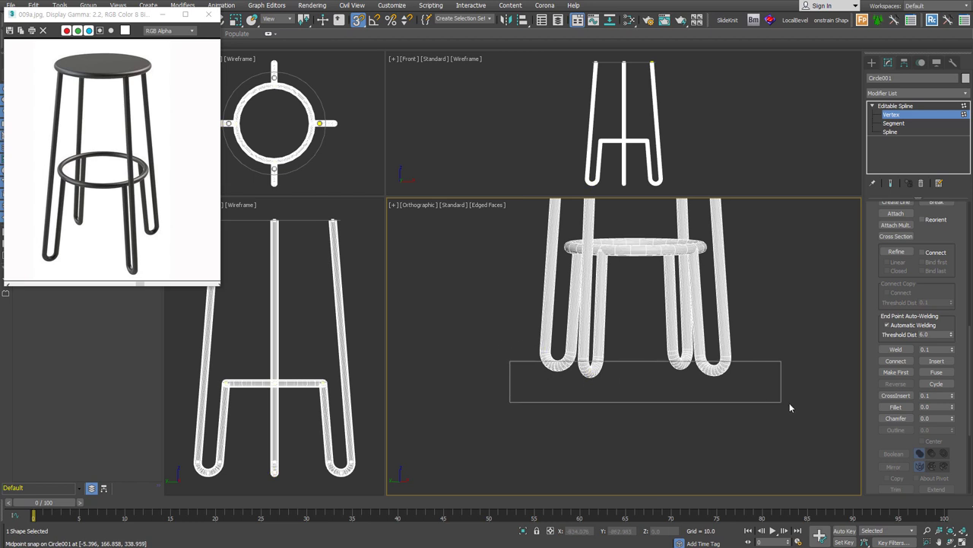
pyautogui.scroll(2, 938, 378)
pyautogui.write('1.1')
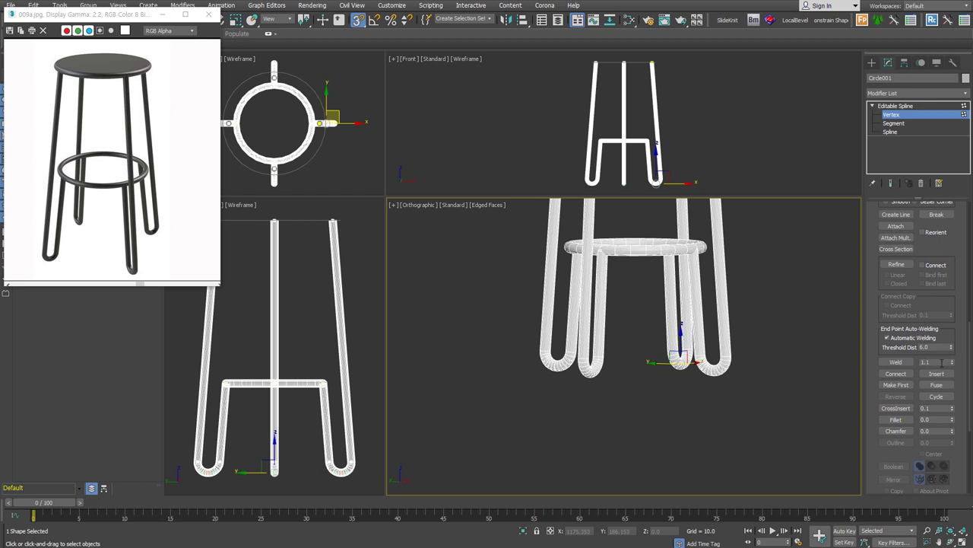
pyautogui.click(897, 362)
# Step: Set the spline's interpolation to Adaptive
pyautogui.moveTo(773, 374); pyautogui.dragTo(737, 467, button='middle')
pyautogui.scroll(-2, 744, 469)
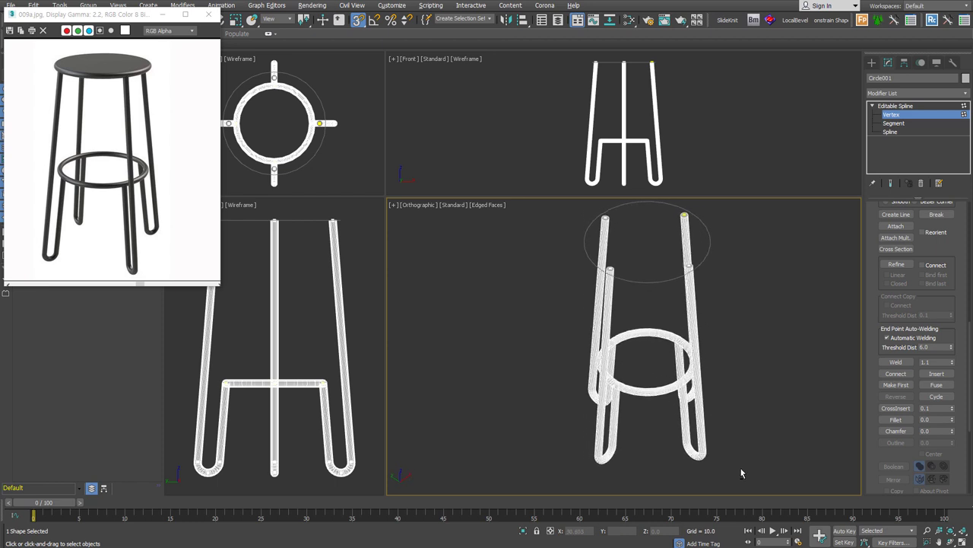
pyautogui.scroll(3, 669, 381)
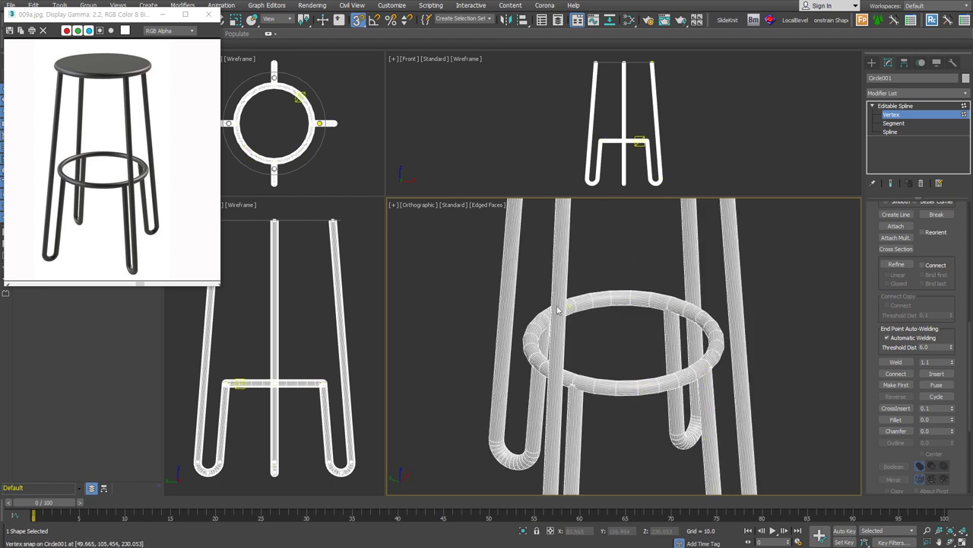
pyautogui.scroll(5, 933, 272)
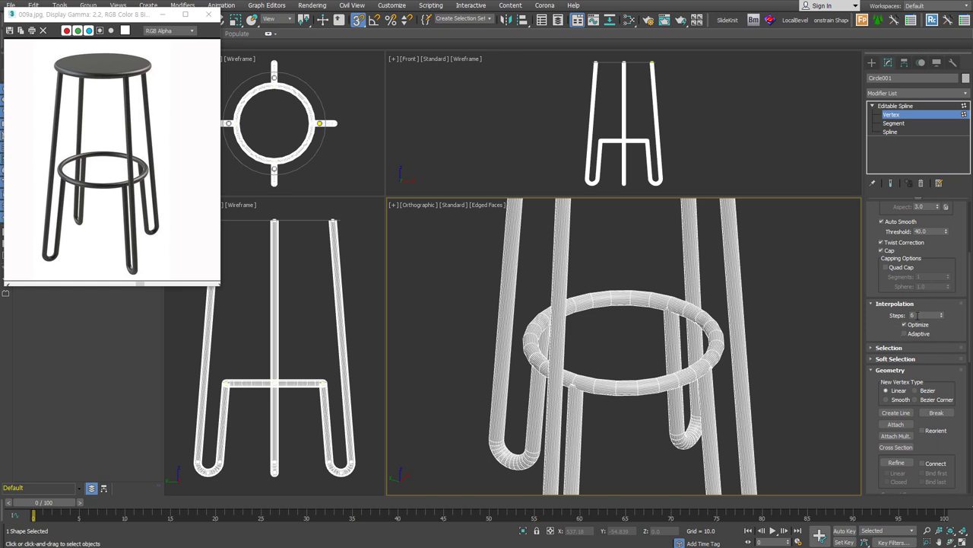
pyautogui.click(924, 335)
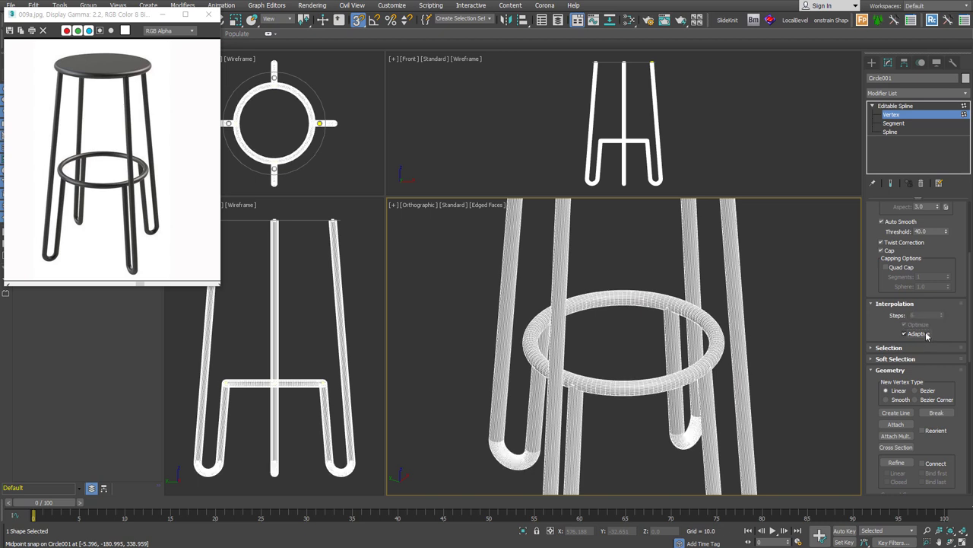
pyautogui.keyDown('alt'); pyautogui.moveTo(601, 441); pyautogui.dragTo(591, 413, button='middle'); pyautogui.keyUp('alt')
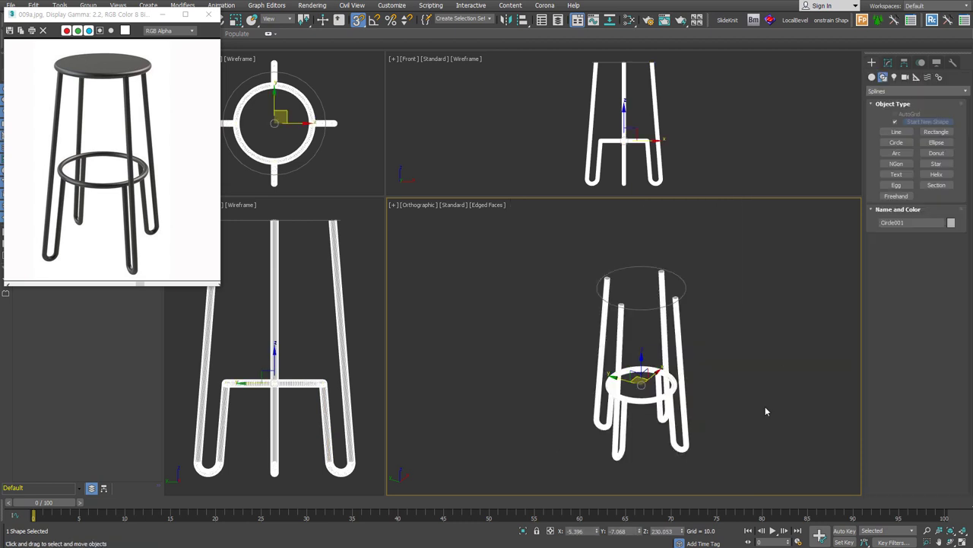
# Step: Add a Shell modifier to seat Circle002 with an outer amount of 20
pyautogui.click(641, 268)
pyautogui.scroll(4, 645, 266)
pyautogui.hotkey('ctrl', 'shift', 's')
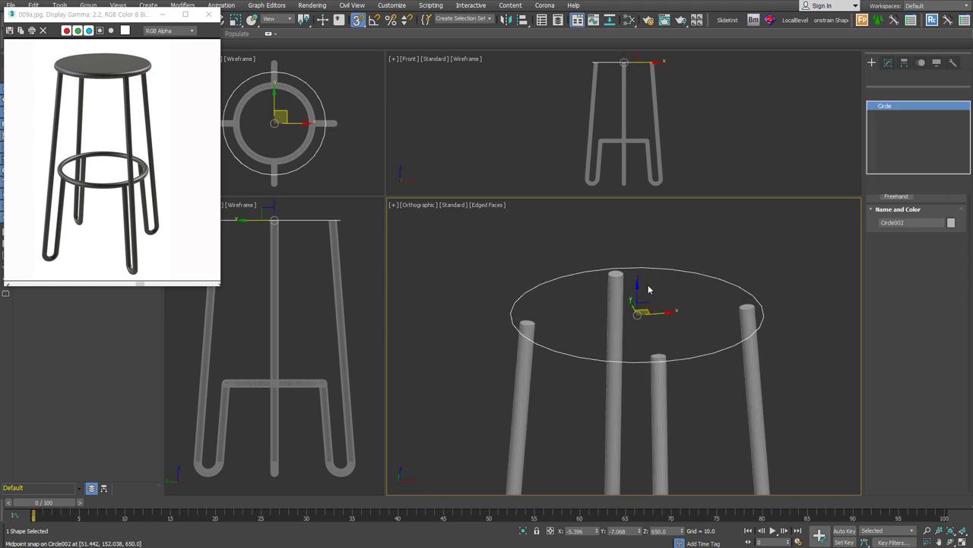
pyautogui.write('18')
pyautogui.press('Return')
pyautogui.keyDown('alt'); pyautogui.moveTo(765, 341); pyautogui.dragTo(770, 317, button='middle'); pyautogui.keyUp('alt')
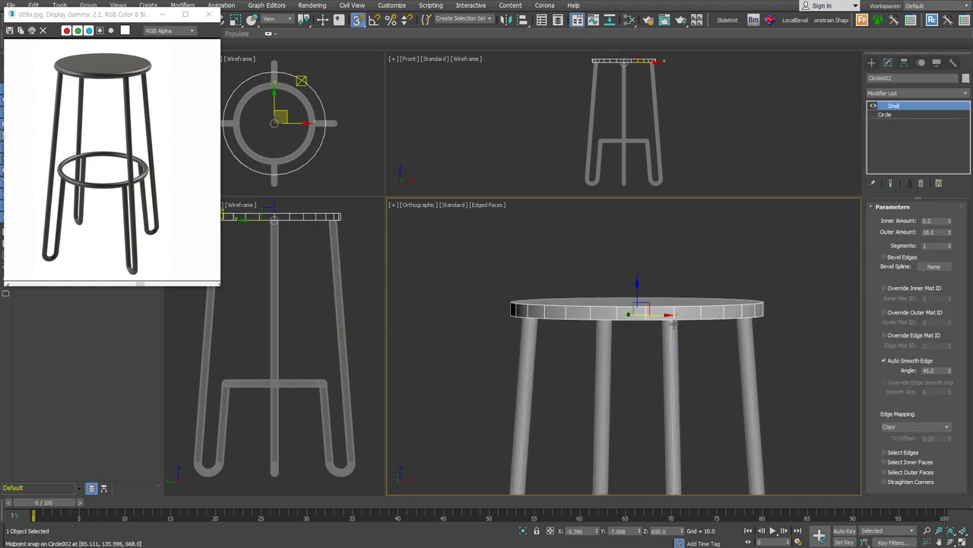
pyautogui.write('20')
pyautogui.press('Return')
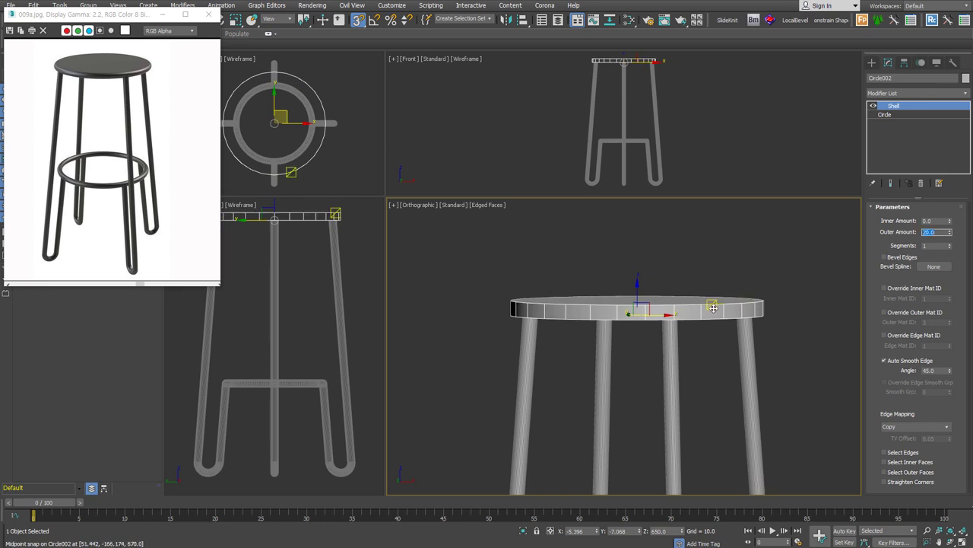
pyautogui.keyDown('alt'); pyautogui.moveTo(712, 304); pyautogui.dragTo(712, 349, button='middle'); pyautogui.keyUp('alt')
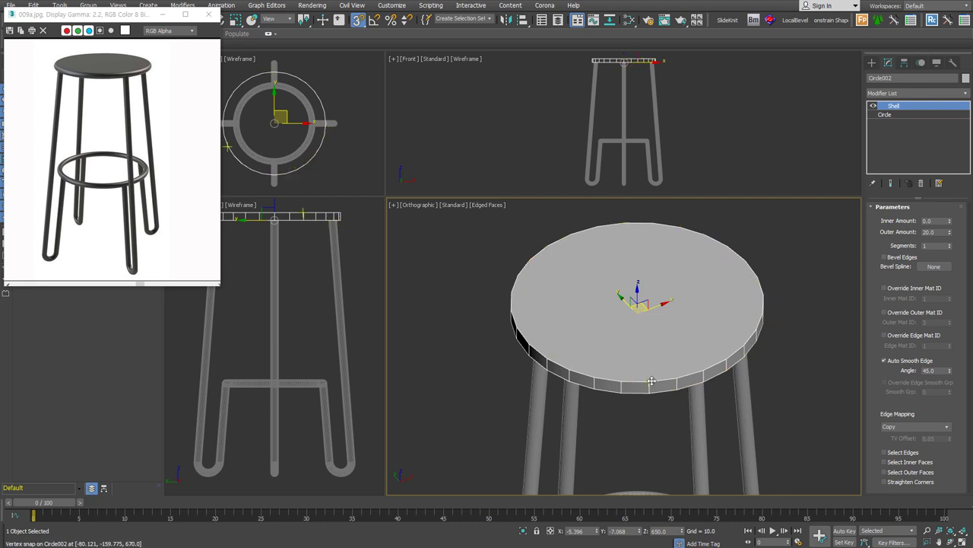
# Step: Make the circle Adaptive, give the shell 2 segments, and convert to Editable Poly
pyautogui.click(923, 115)
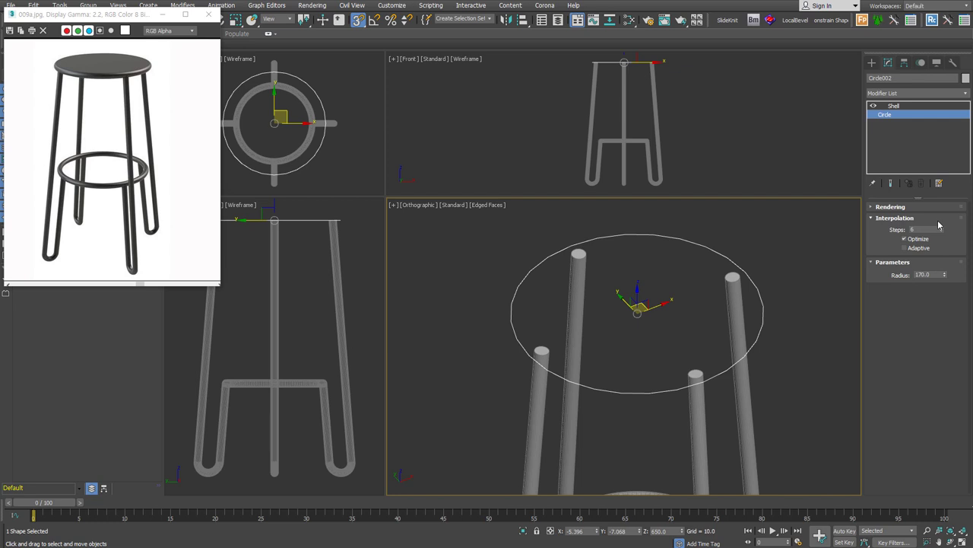
pyautogui.click(926, 250)
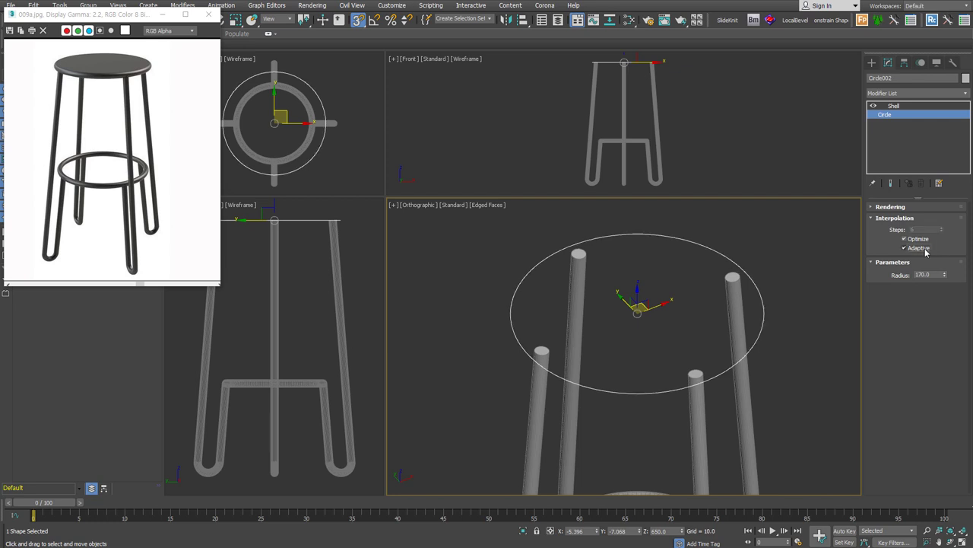
pyautogui.click(918, 107)
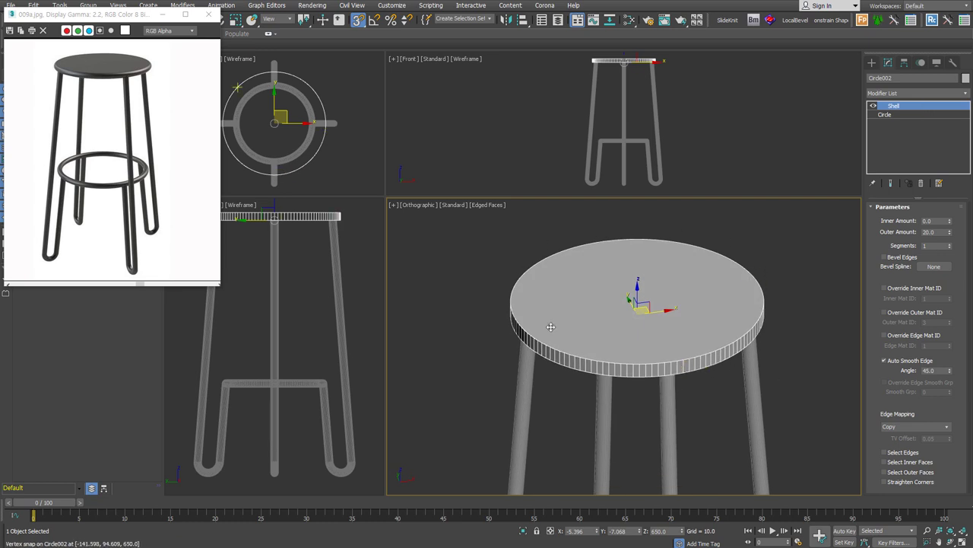
pyautogui.keyDown('alt'); pyautogui.moveTo(753, 327); pyautogui.dragTo(750, 364, button='middle'); pyautogui.keyUp('alt')
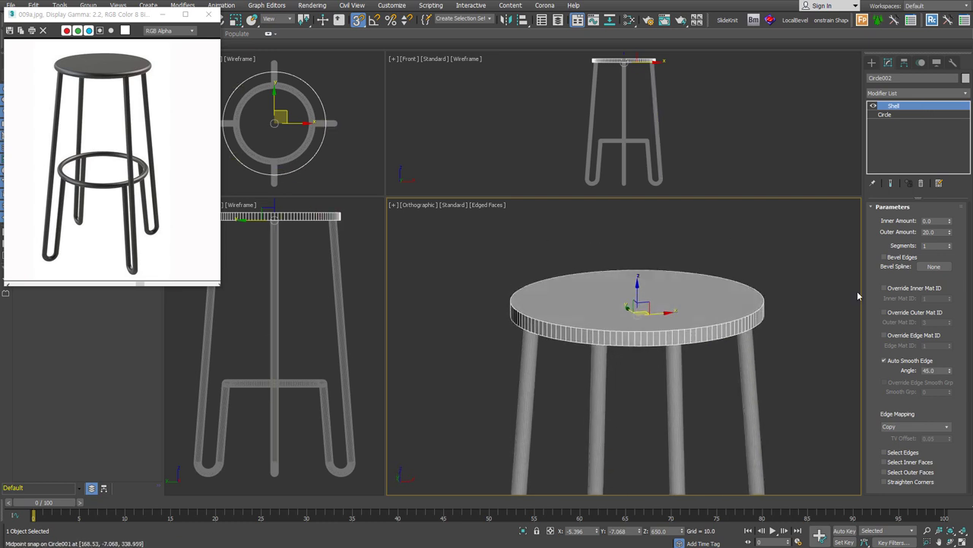
pyautogui.click(950, 244)
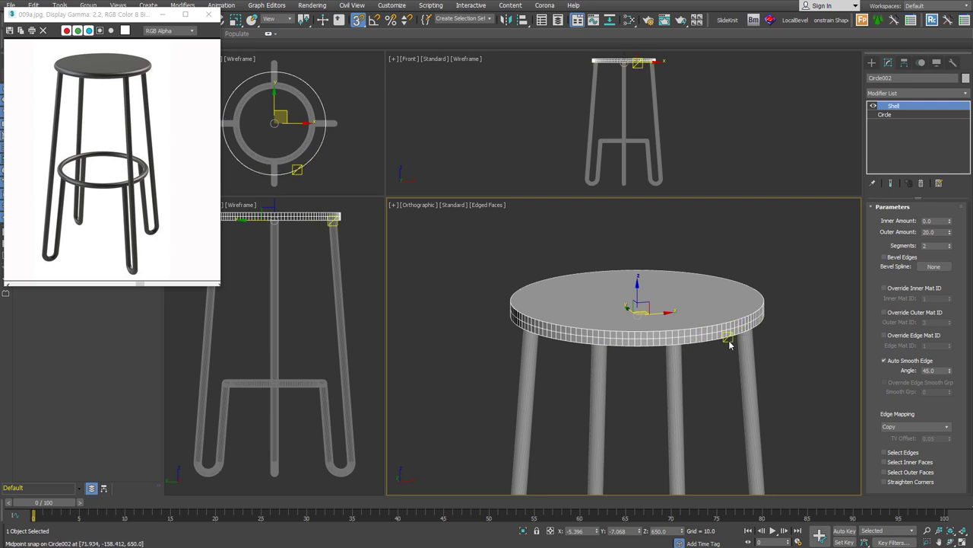
pyautogui.click(732, 355)
# Step: Select the seat disc's top and bottom faces in Polygon mode
pyautogui.press('4')
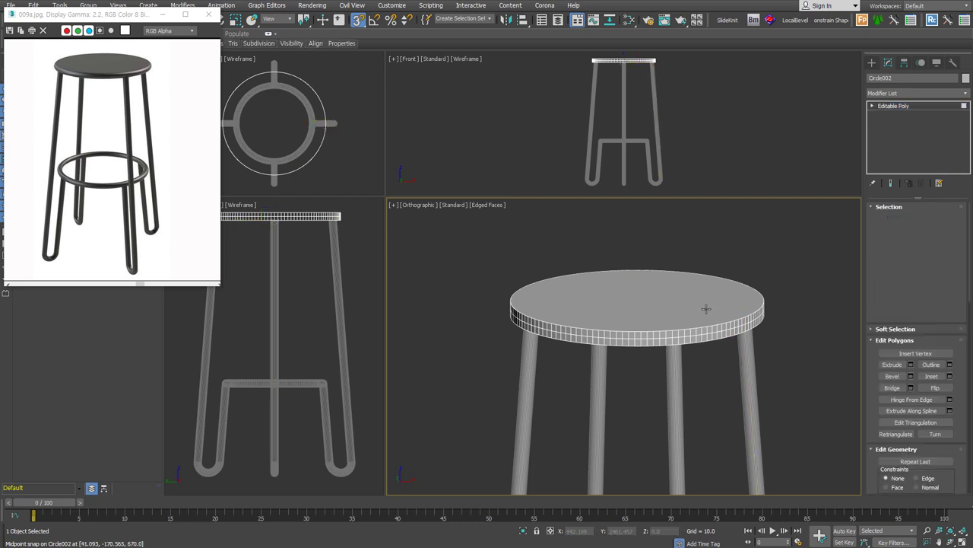
pyautogui.click(706, 308)
pyautogui.moveTo(714, 363)
pyautogui.keyDown('alt'); pyautogui.mouseDown(button='middle')
pyautogui.moveTo(685, 320)
pyautogui.moveTo(731, 309)
pyautogui.mouseUp(button='middle'); pyautogui.keyUp('alt')
pyautogui.keyDown('ctrl'); pyautogui.click(685, 320); pyautogui.keyUp('ctrl')
pyautogui.scroll(4, 729, 327)
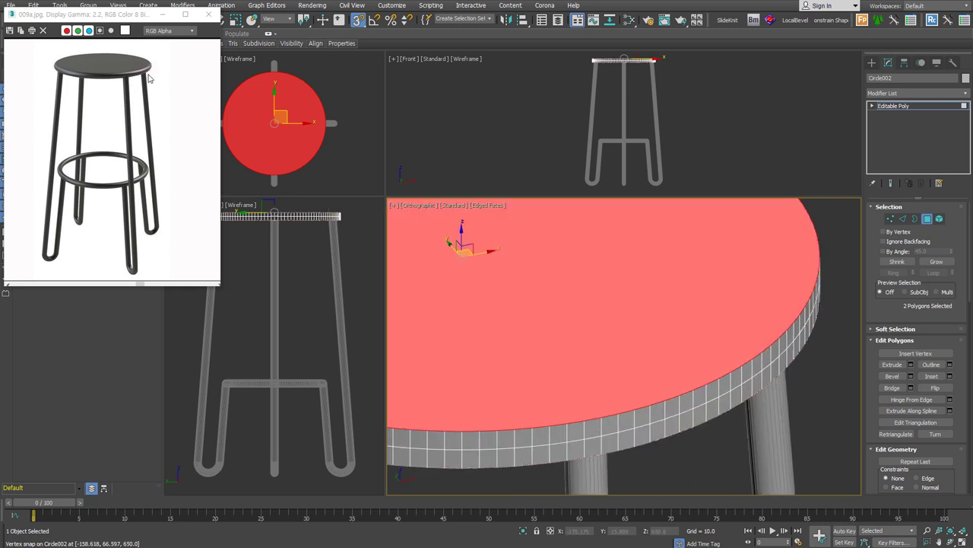
# Step: Inset both seat faces and grow the selection to include the new rim faces
pyautogui.rightClick(728, 291)
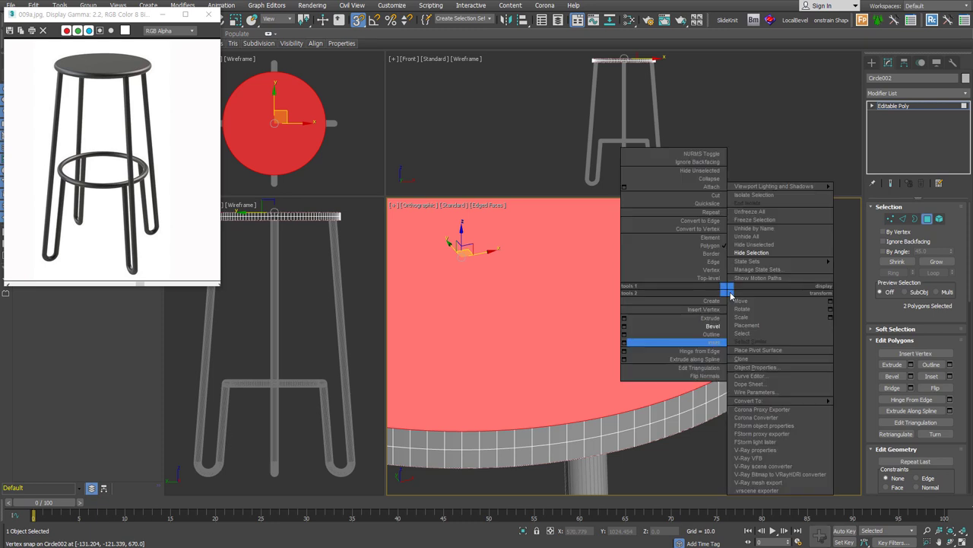
pyautogui.click(717, 343)
pyautogui.moveTo(710, 331); pyautogui.dragTo(708, 332)
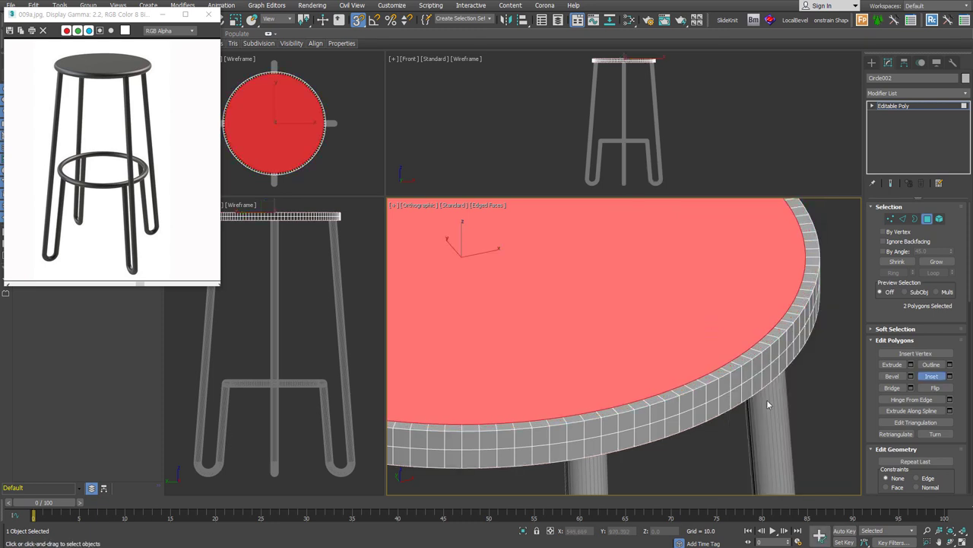
pyautogui.click(947, 262)
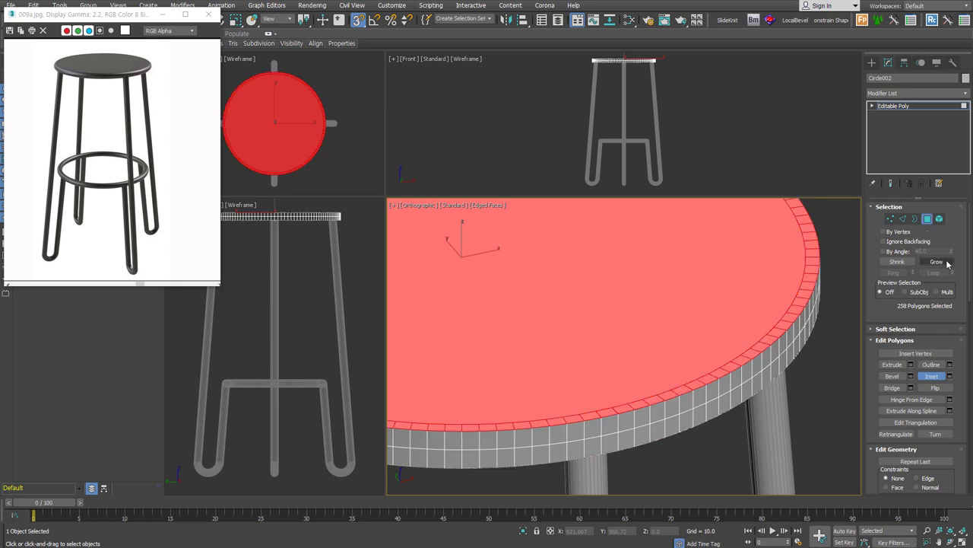
pyautogui.click(903, 219)
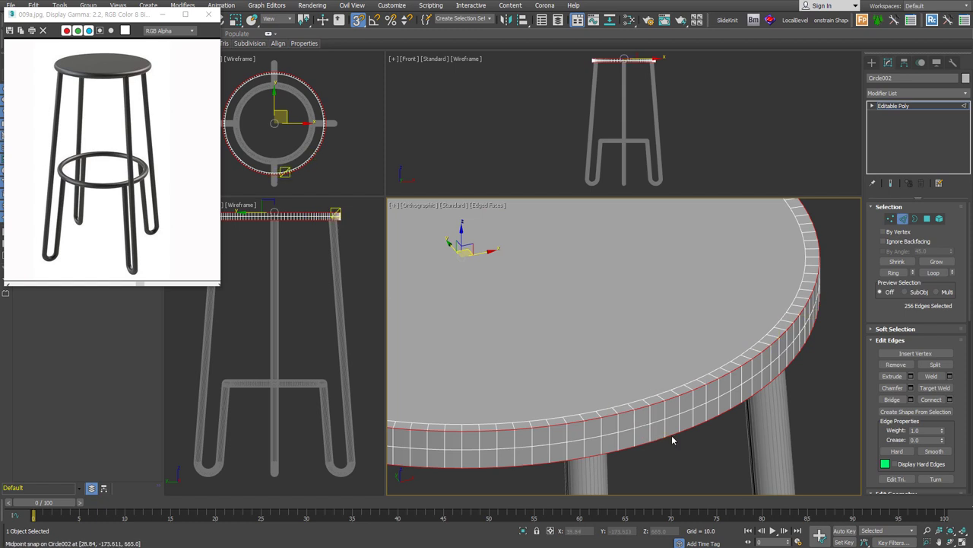
# Step: Chamfer the seat's rim edges 15.662 with 13 segments, then remove the leftover edge loops
pyautogui.rightClick(803, 329)
pyautogui.click(697, 388)
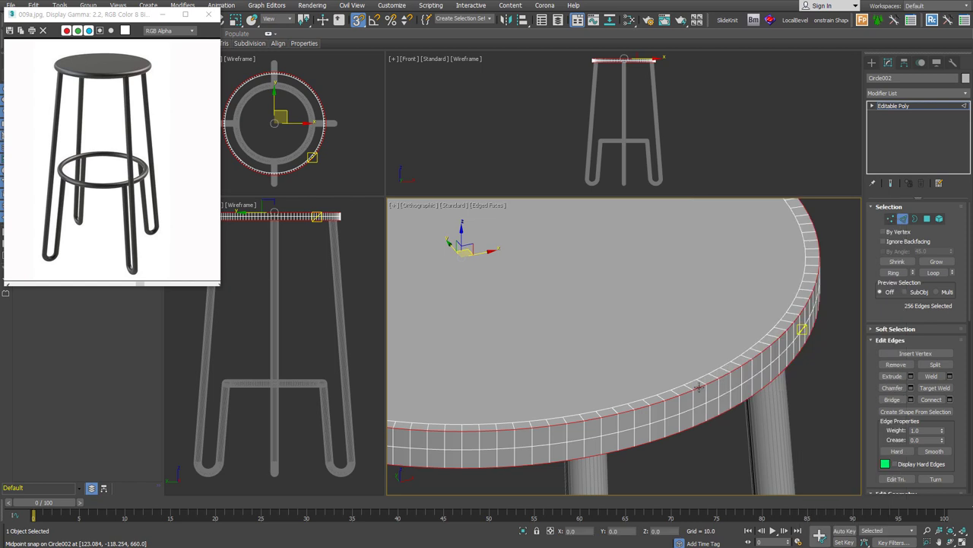
pyautogui.moveTo(635, 369); pyautogui.dragTo(635, 350)
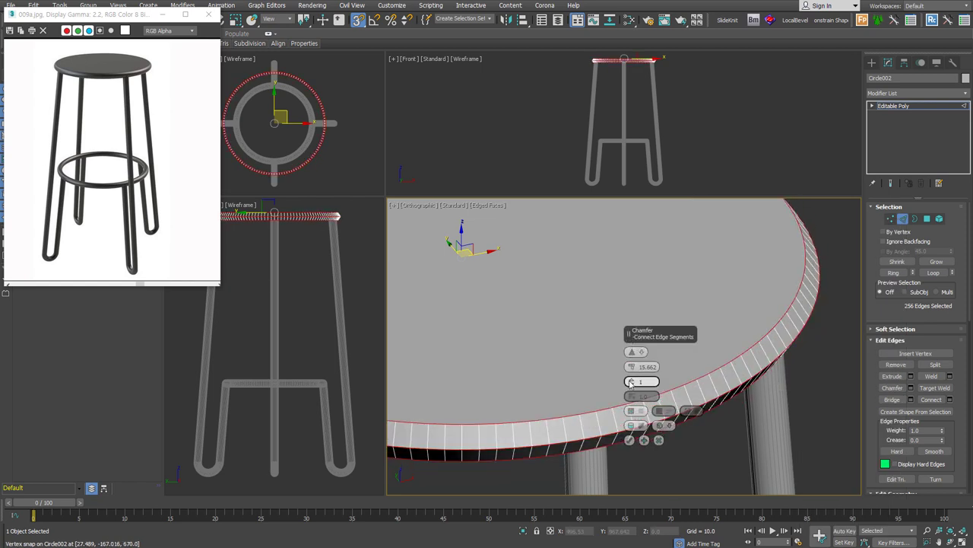
pyautogui.moveTo(632, 383); pyautogui.dragTo(632, 364)
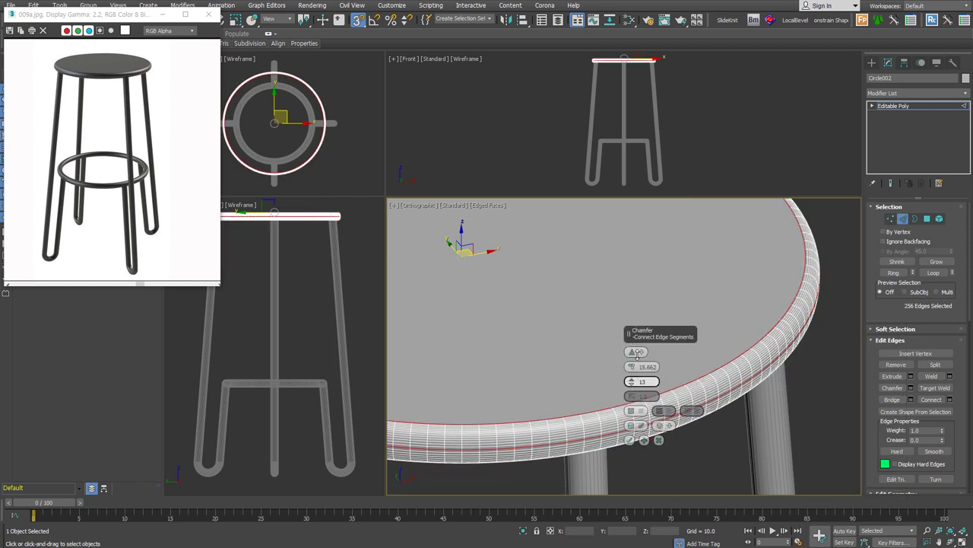
pyautogui.click(630, 440)
pyautogui.scroll(2, 709, 352)
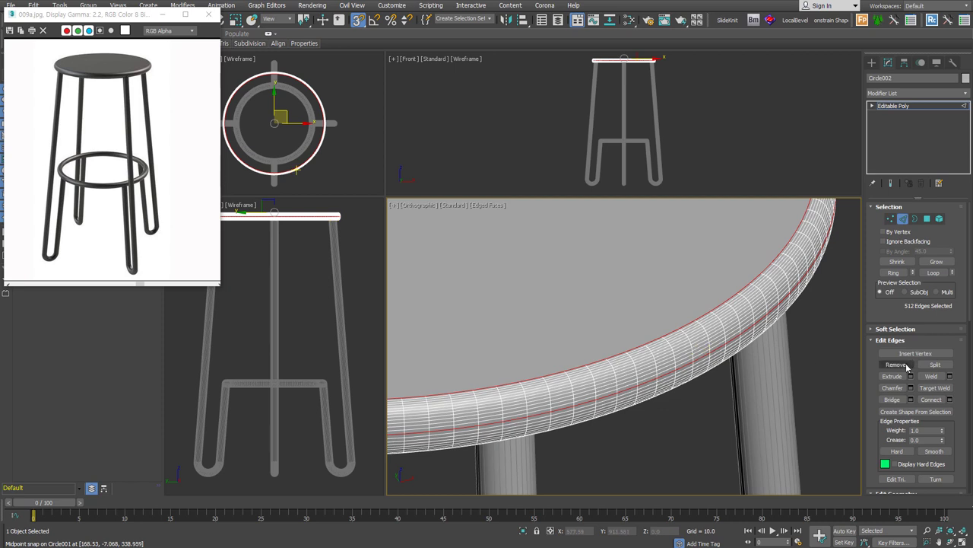
pyautogui.click(897, 364)
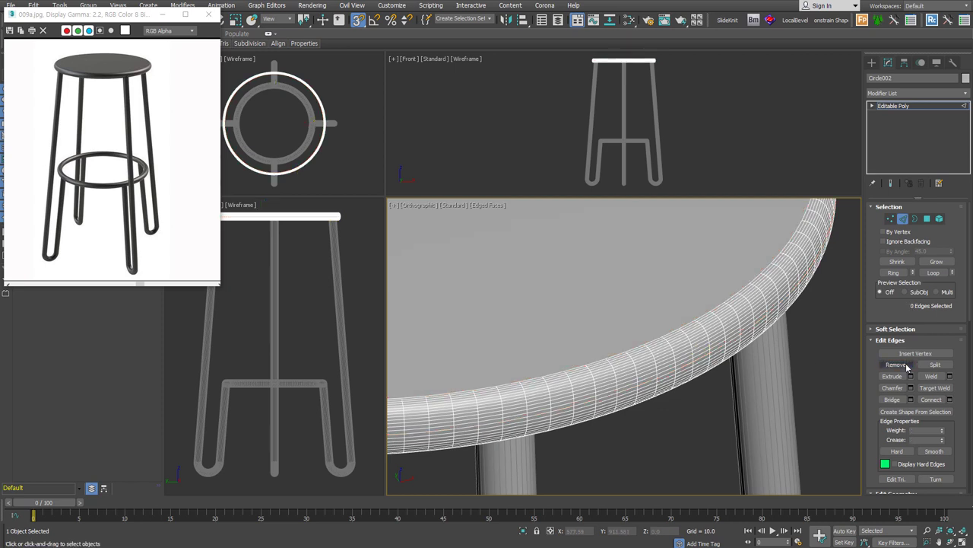
# Step: Marquee-select the seat and leg frame and group them with Ctrl+G, naming the group 's'
pyautogui.scroll(-3, 717, 383)
pyautogui.scroll(-2, 722, 392)
pyautogui.click(897, 221)
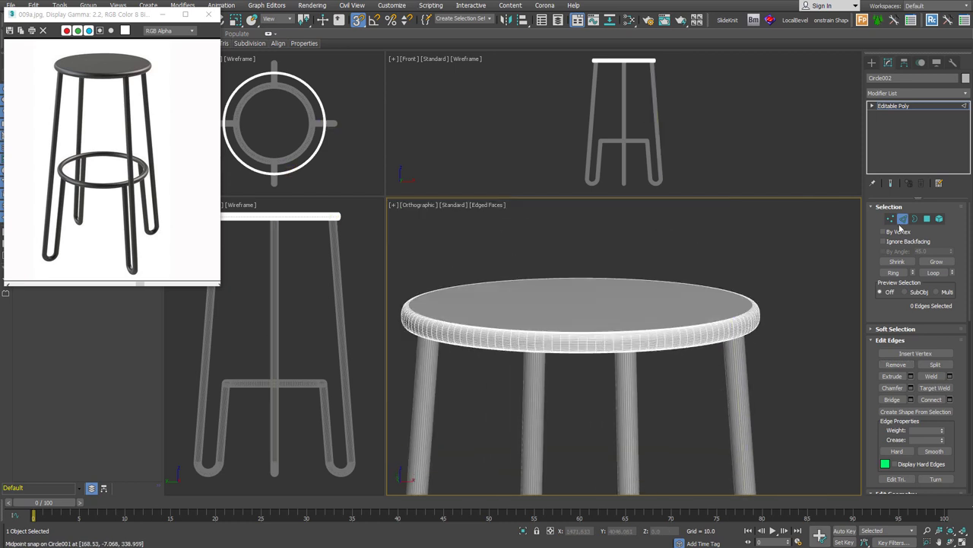
pyautogui.scroll(-2, 763, 345)
pyautogui.click(763, 345)
pyautogui.scroll(-3, 713, 343)
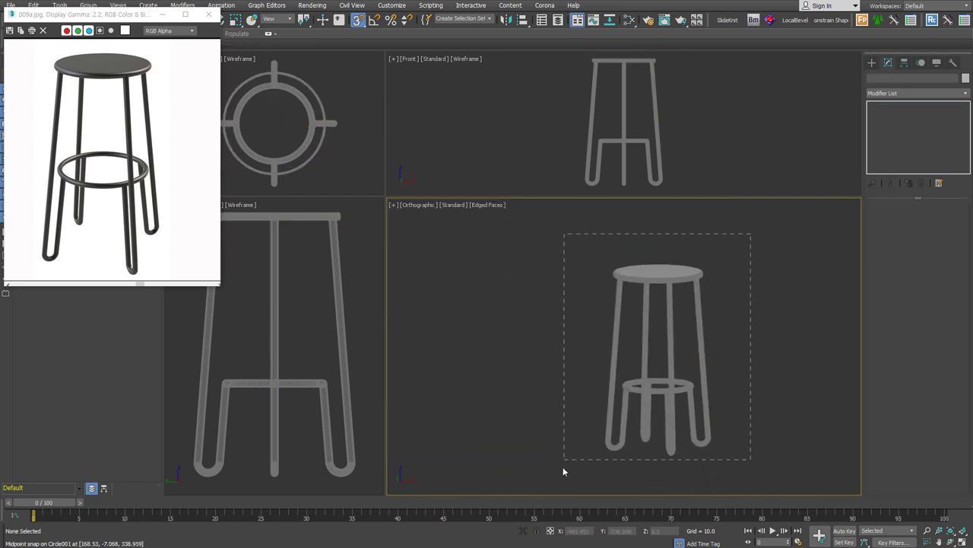
pyautogui.moveTo(565, 457); pyautogui.dragTo(565, 455)
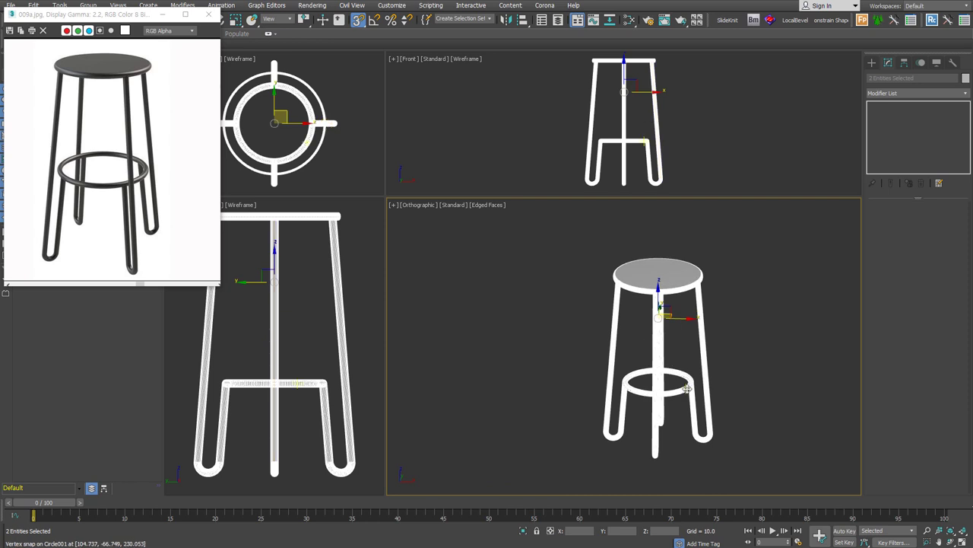
pyautogui.hotkey('ctrl', 'g')
pyautogui.write('stool')
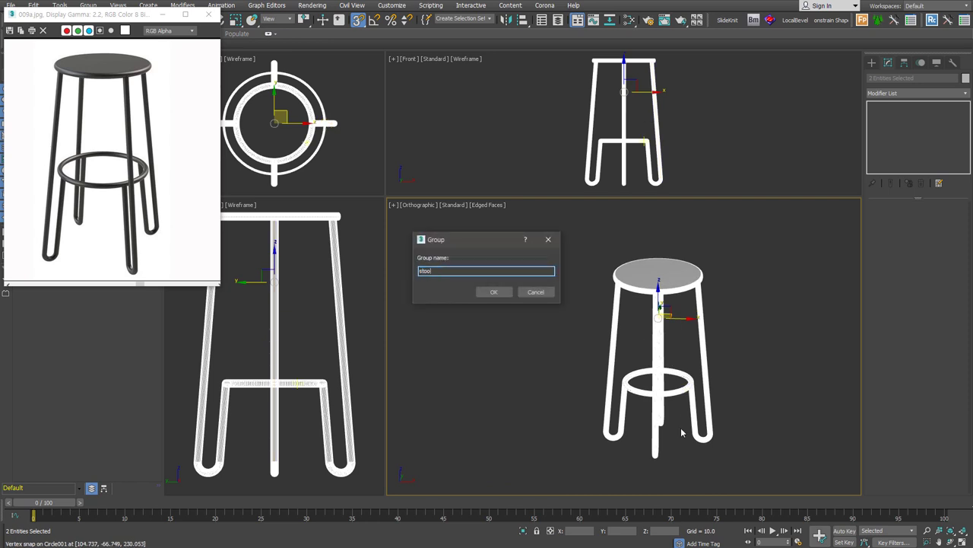
pyautogui.press('Return')
pyautogui.click(803, 423)
pyautogui.scroll(2, 803, 423)
# Step: Add a VRayMtl, Material #25, in the Slate Material Editor and give it a near-black diffuse
pyautogui.press('m')
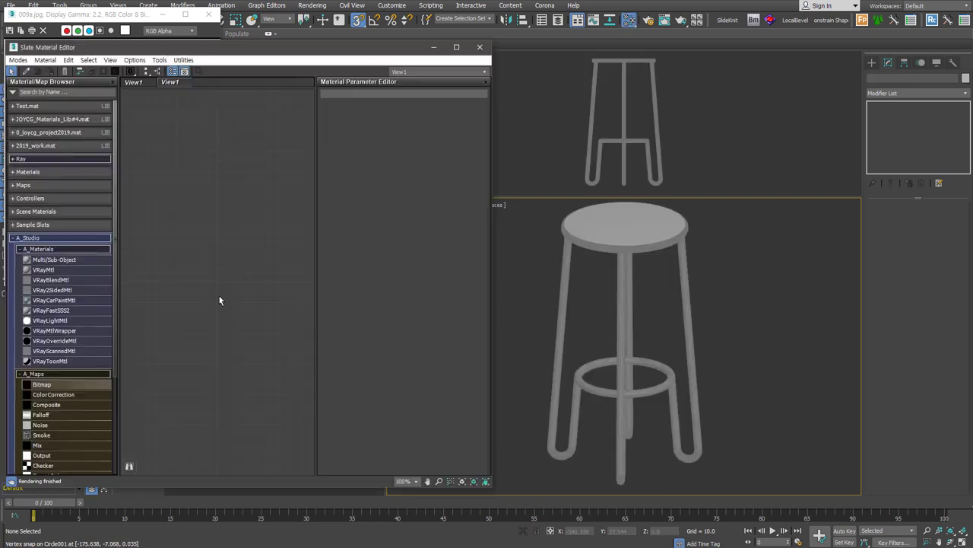
pyautogui.moveTo(44, 270); pyautogui.dragTo(251, 224)
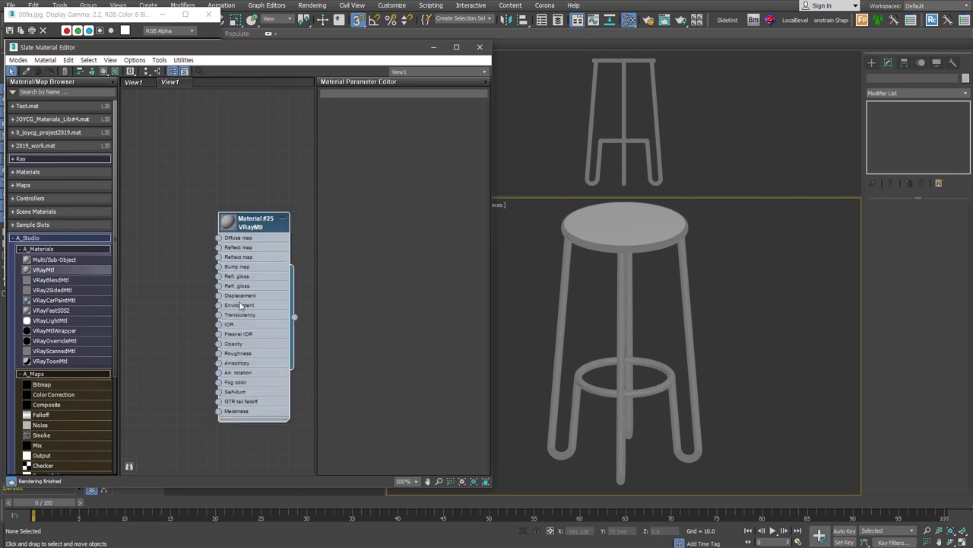
pyautogui.doubleClick(261, 227)
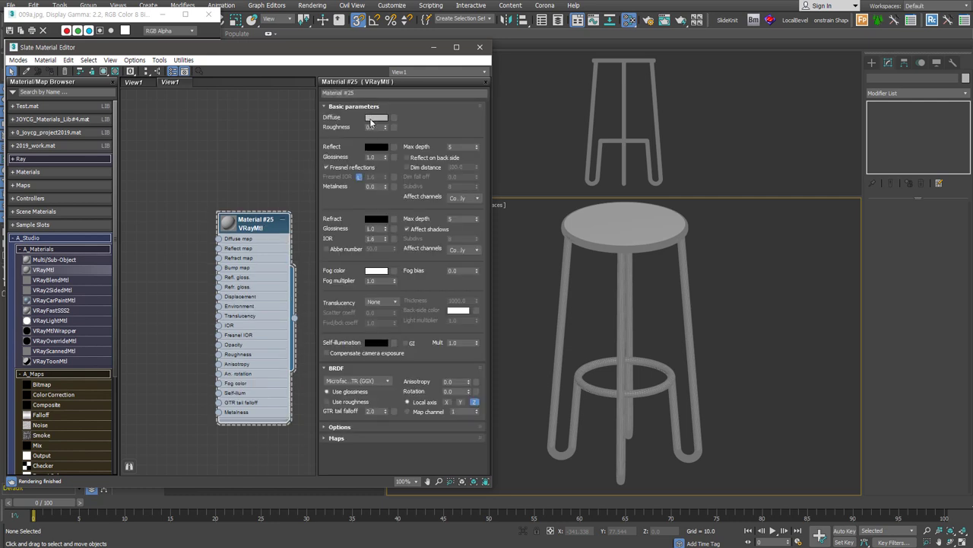
pyautogui.click(371, 121)
pyautogui.moveTo(373, 105); pyautogui.dragTo(324, 107)
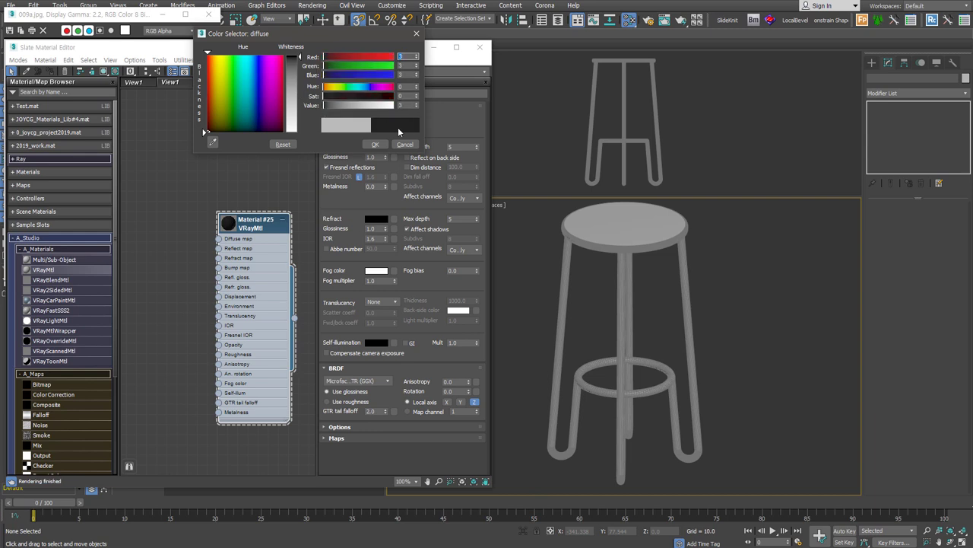
pyautogui.click(375, 145)
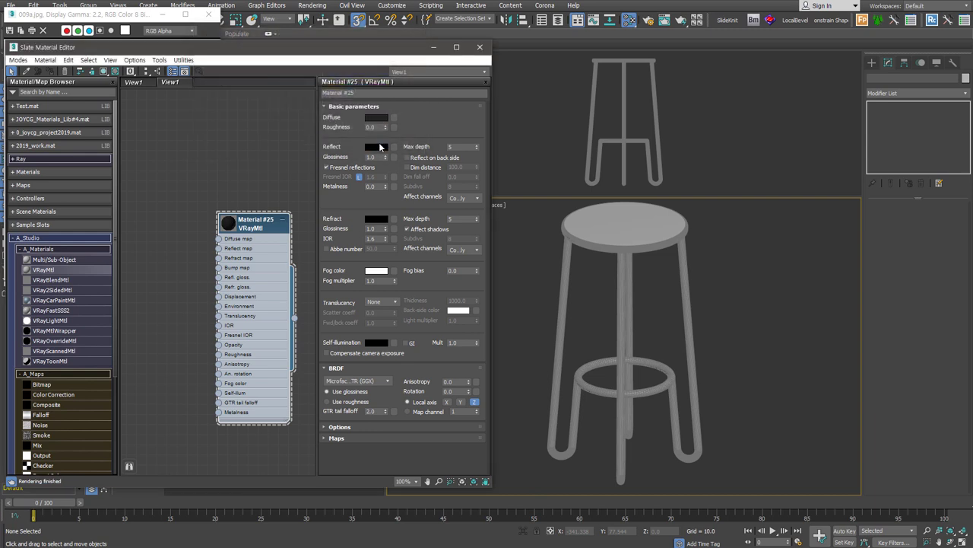
pyautogui.moveTo(239, 53); pyautogui.dragTo(252, 126)
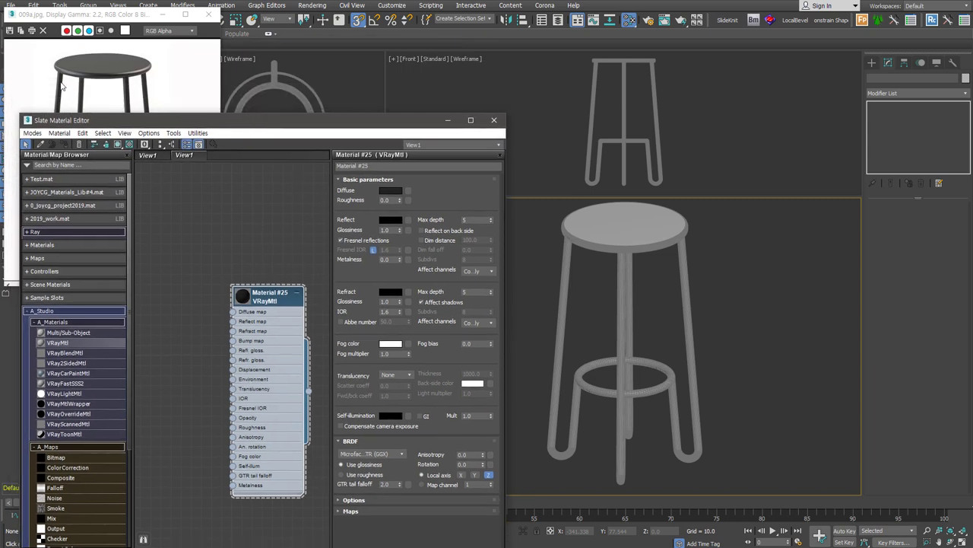
# Step: Set Material #25's reflect colour to grey 180 and glossiness 0.8, and enlarge its preview sphere
pyautogui.click(388, 222)
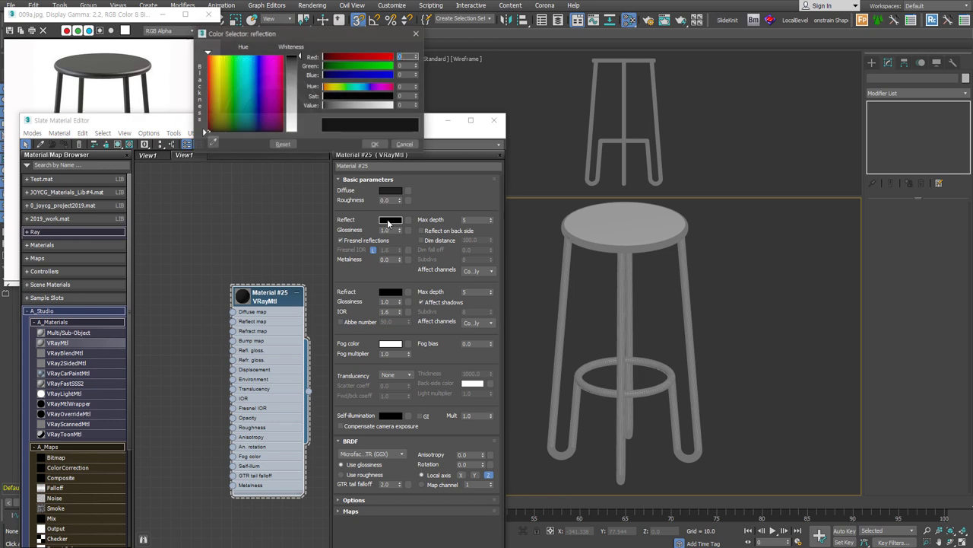
pyautogui.moveTo(364, 107); pyautogui.dragTo(372, 106)
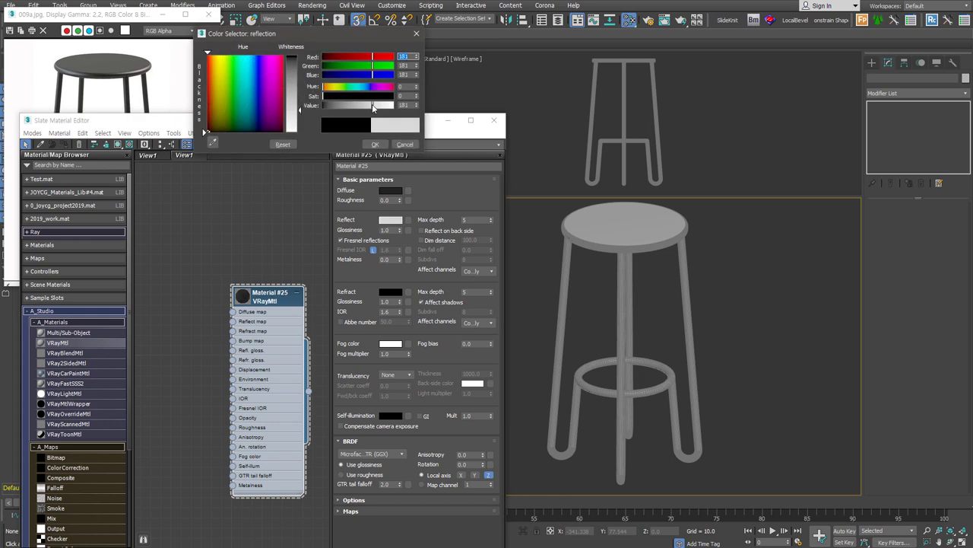
pyautogui.click(376, 145)
pyautogui.doubleClick(389, 230)
pyautogui.write('0.8')
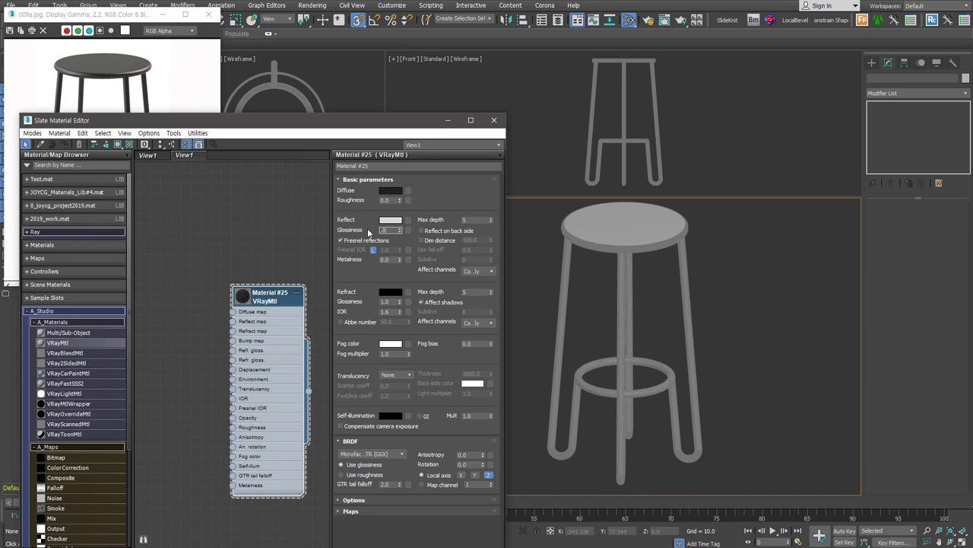
pyautogui.doubleClick(243, 295)
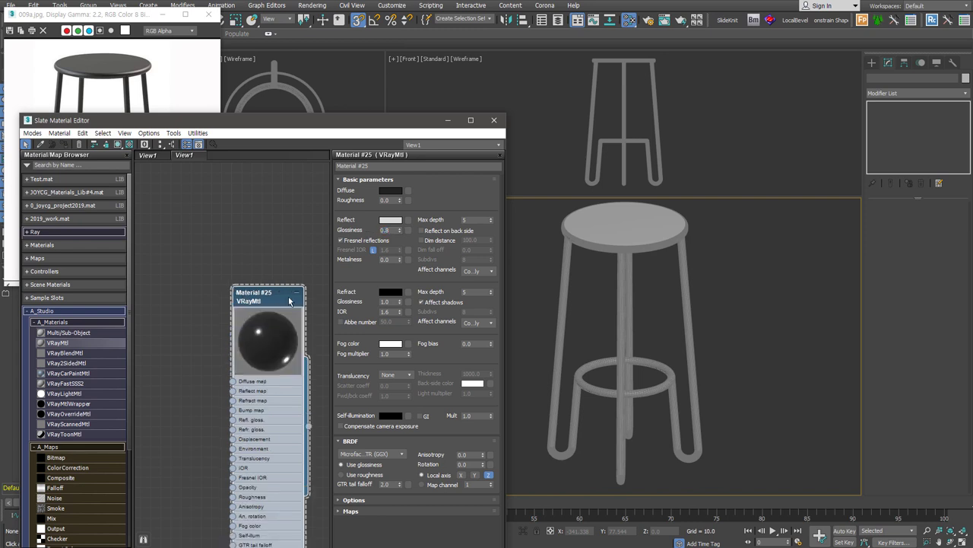
pyautogui.moveTo(278, 299); pyautogui.dragTo(267, 228)
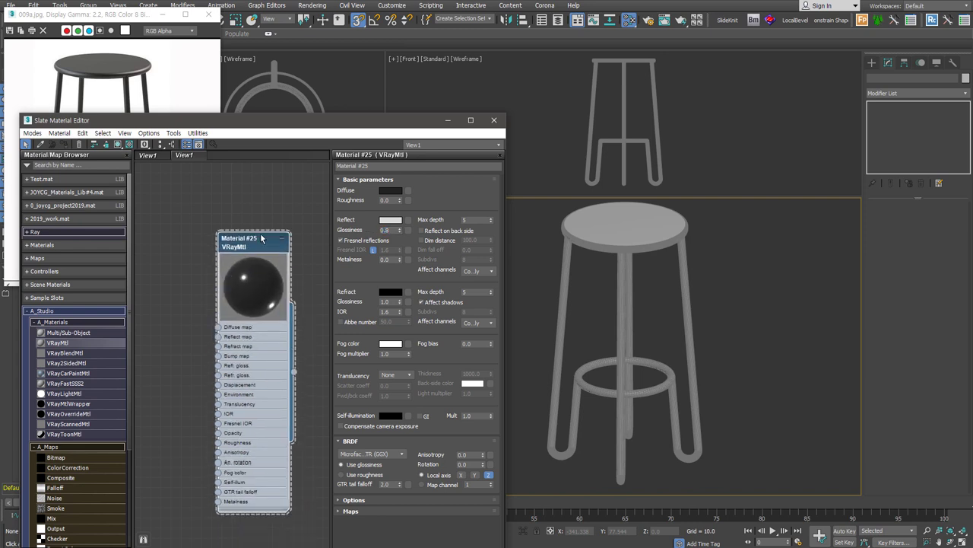
# Step: Turn on the checkered preview background and set Material #25's BRDF to Ward
pyautogui.click(129, 144)
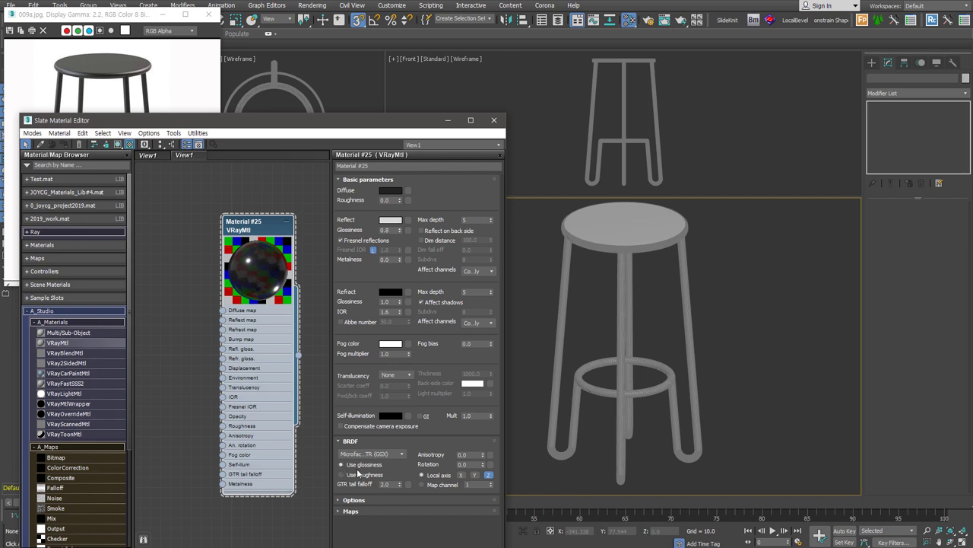
pyautogui.doubleClick(395, 485)
pyautogui.write('1')
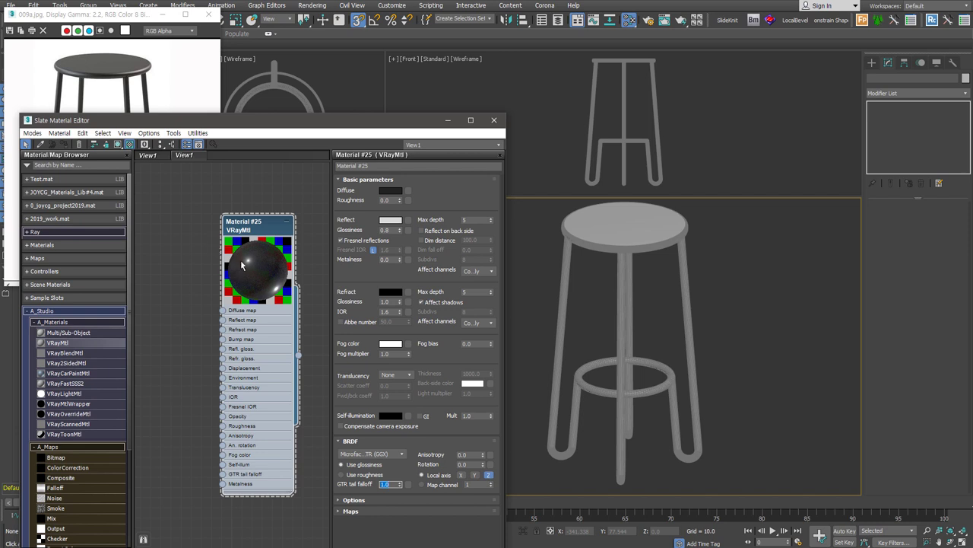
pyautogui.click(380, 454)
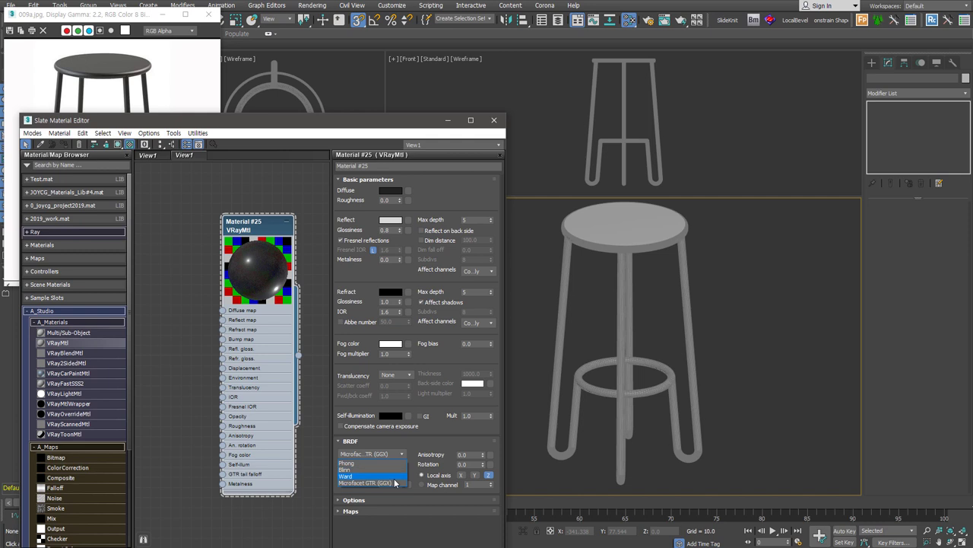
pyautogui.click(394, 478)
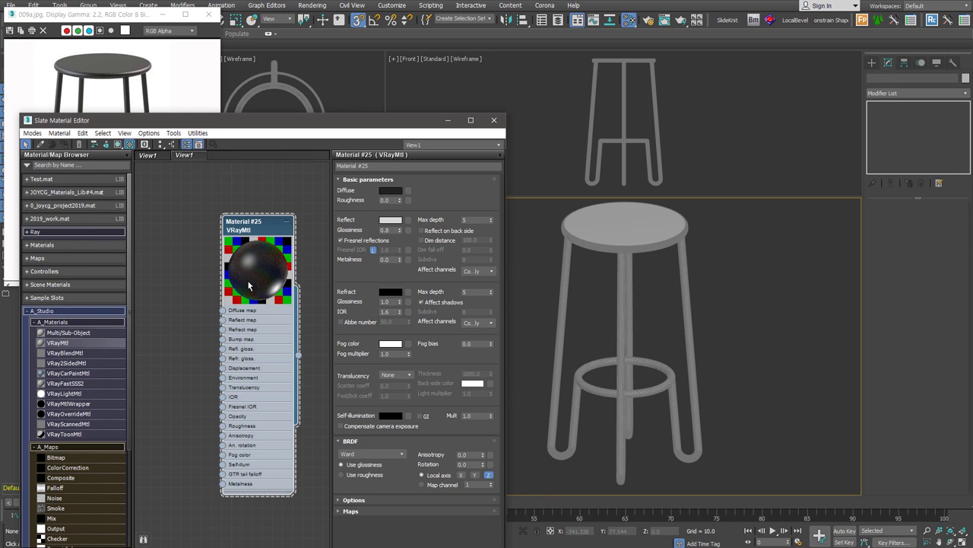
pyautogui.moveTo(248, 285); pyautogui.dragTo(177, 254)
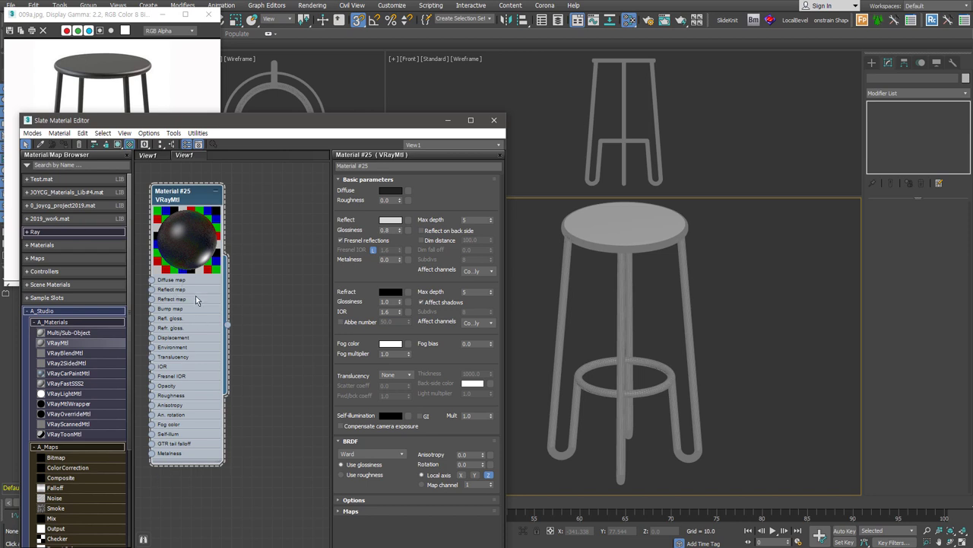
# Step: Hide Material #25's unused slots and place a VRayBlendMtl node beside it with an enlarged preview
pyautogui.rightClick(188, 286)
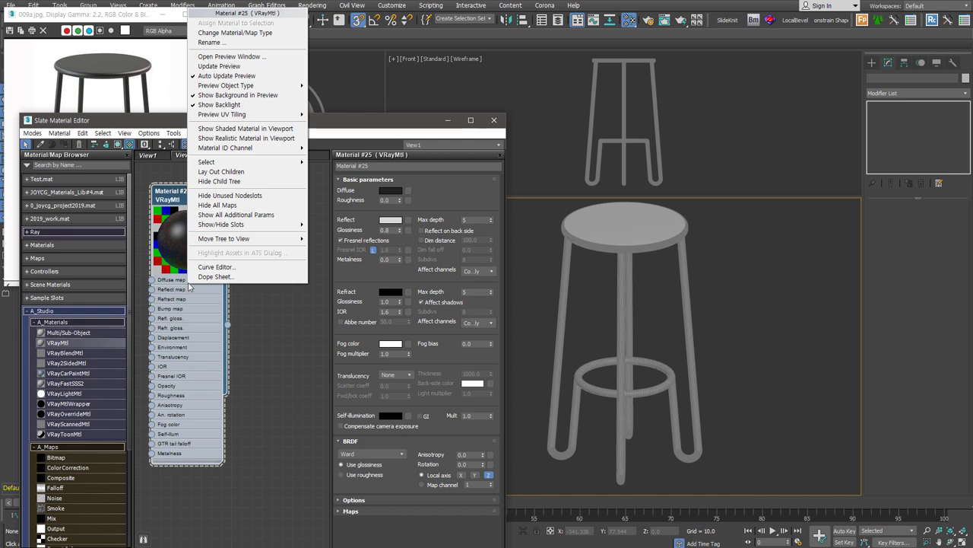
pyautogui.click(269, 196)
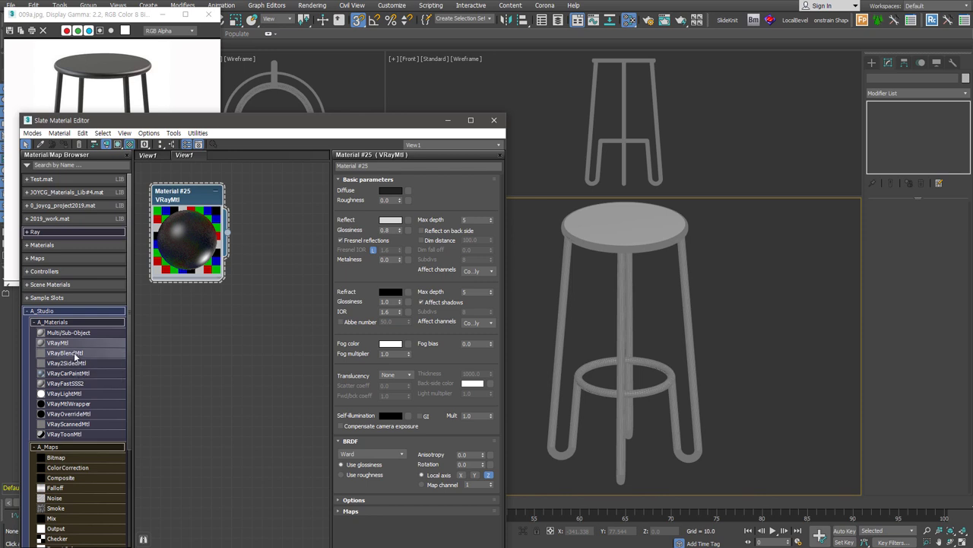
pyautogui.moveTo(76, 356); pyautogui.dragTo(168, 342)
pyautogui.moveTo(284, 243)
pyautogui.mouseDown()
pyautogui.moveTo(268, 229)
pyautogui.moveTo(257, 243)
pyautogui.moveTo(264, 249)
pyautogui.moveTo(253, 239)
pyautogui.mouseUp()
pyautogui.doubleClick(264, 250)
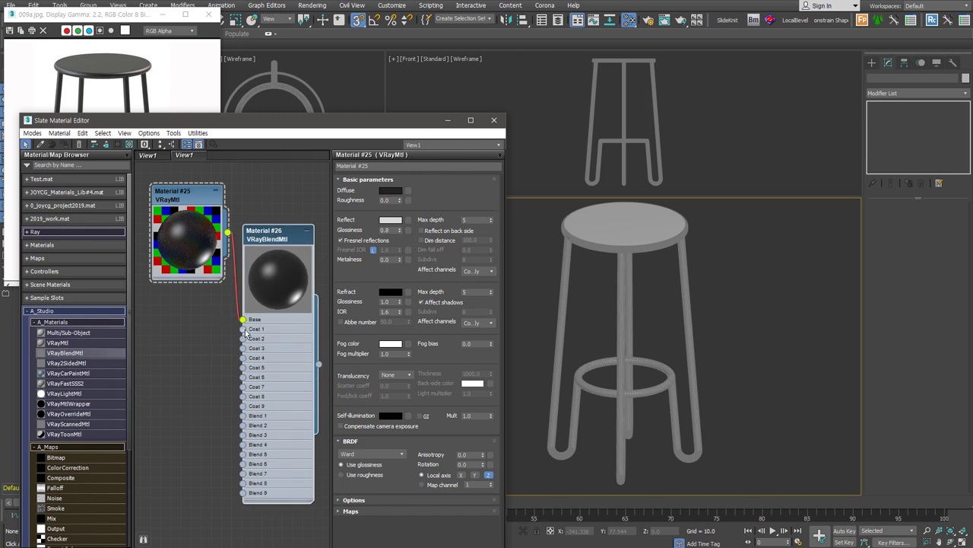
# Step: Add a new VRayMtl, Material #27, and wire it into the blend material's Coat 1 input
pyautogui.click(65, 344)
pyautogui.moveTo(65, 344); pyautogui.dragTo(194, 335)
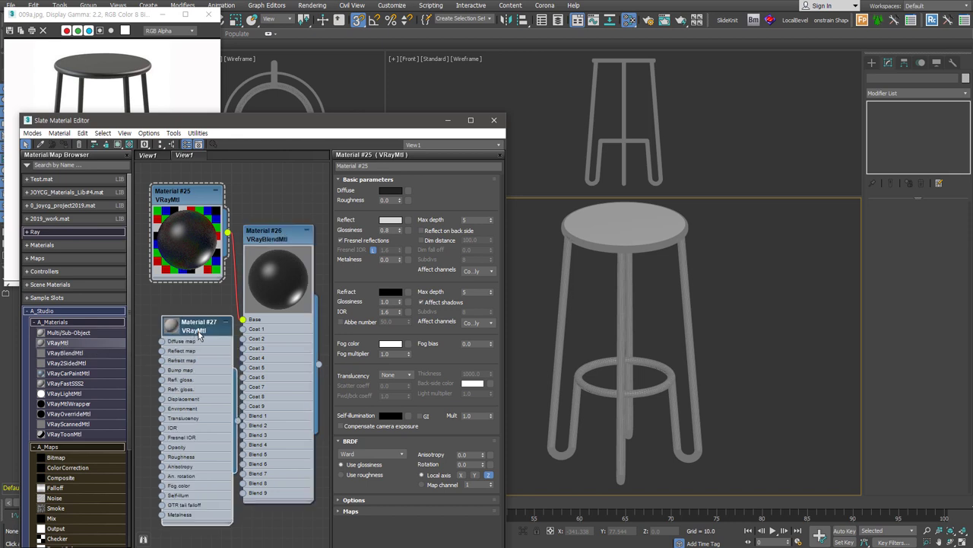
pyautogui.rightClick(189, 371)
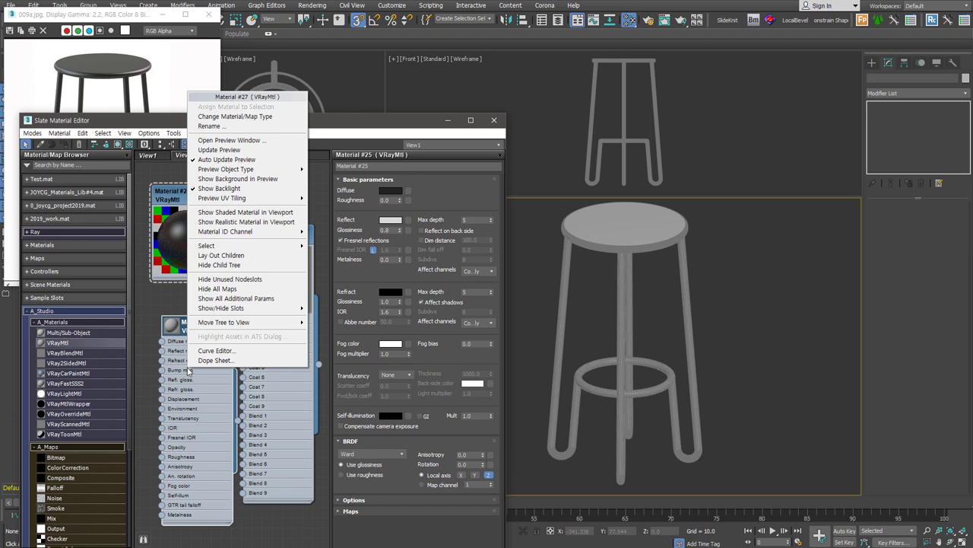
pyautogui.click(226, 279)
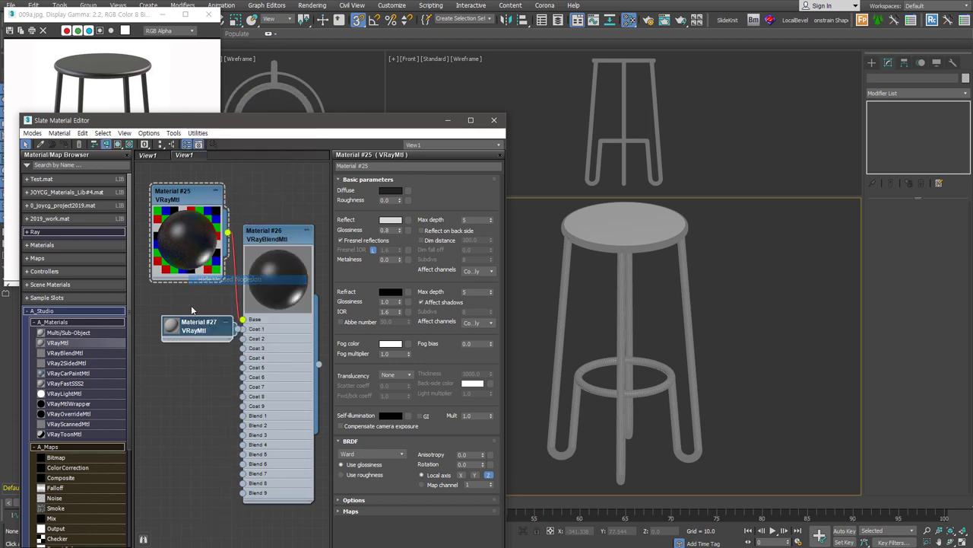
pyautogui.moveTo(172, 331); pyautogui.dragTo(163, 331)
pyautogui.doubleClick(163, 331)
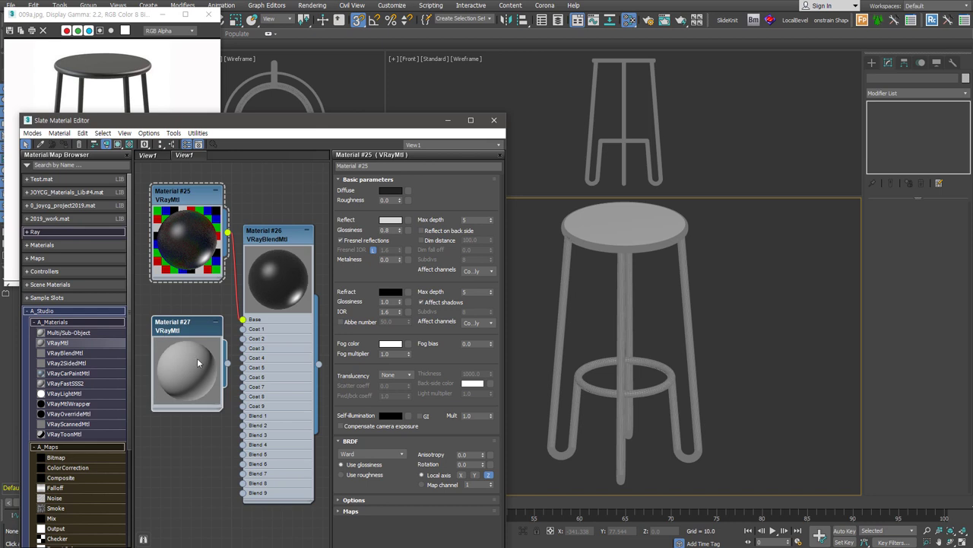
pyautogui.moveTo(227, 364); pyautogui.dragTo(242, 329)
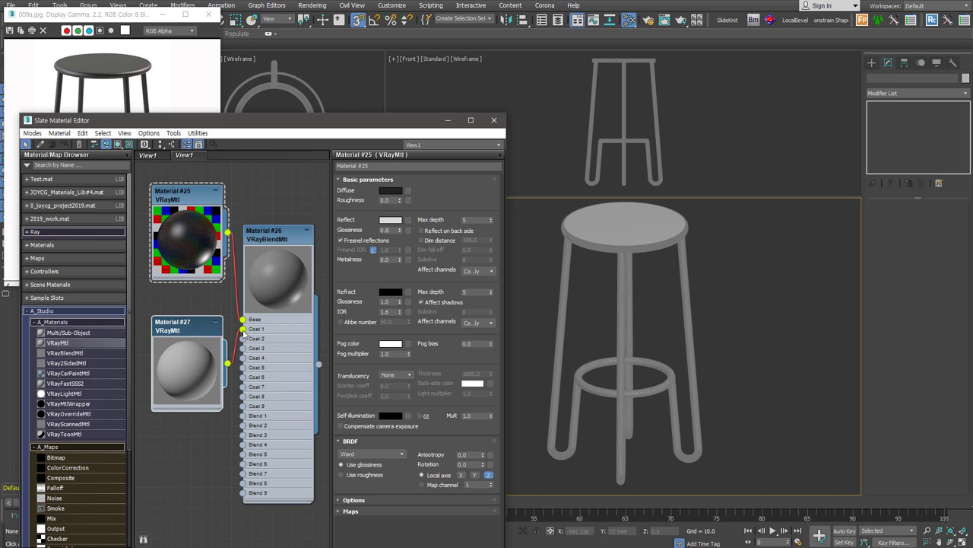
pyautogui.doubleClick(289, 239)
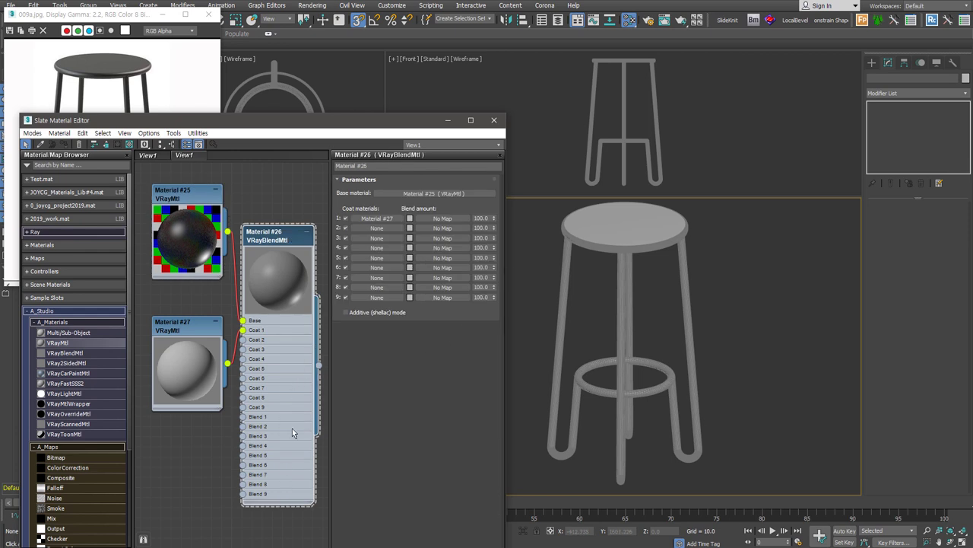
# Step: Hide the blend node's unused slots and set coat 1's blend amount to near-black 9,9,9
pyautogui.rightClick(273, 368)
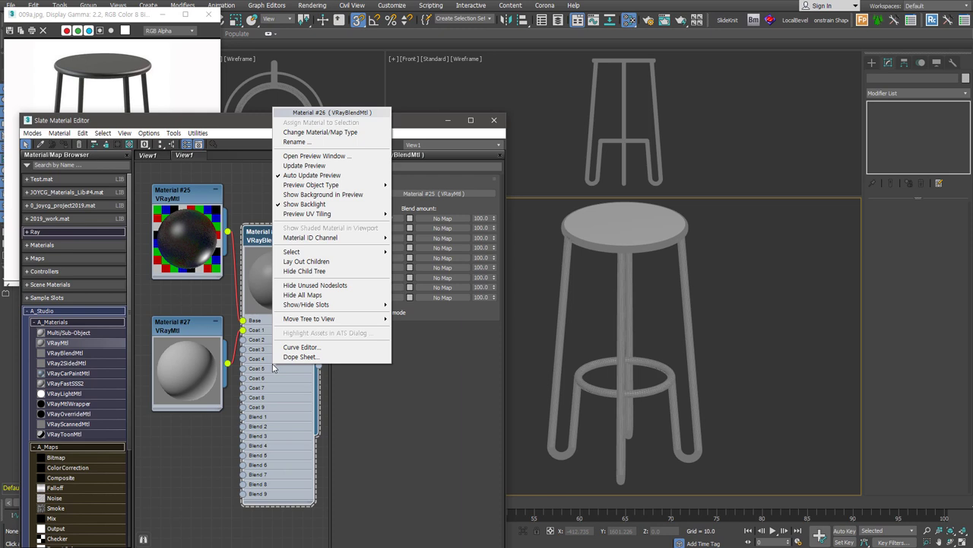
pyautogui.click(358, 286)
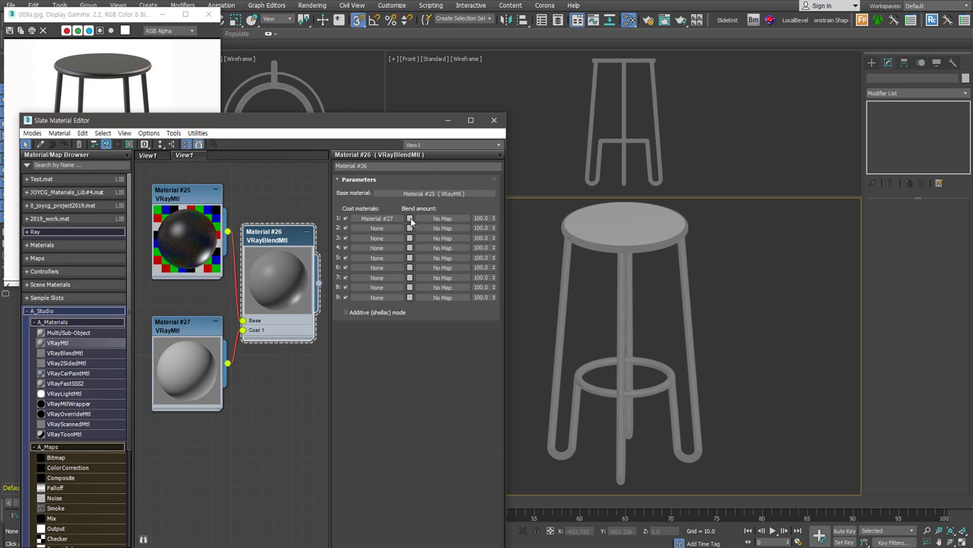
pyautogui.click(410, 219)
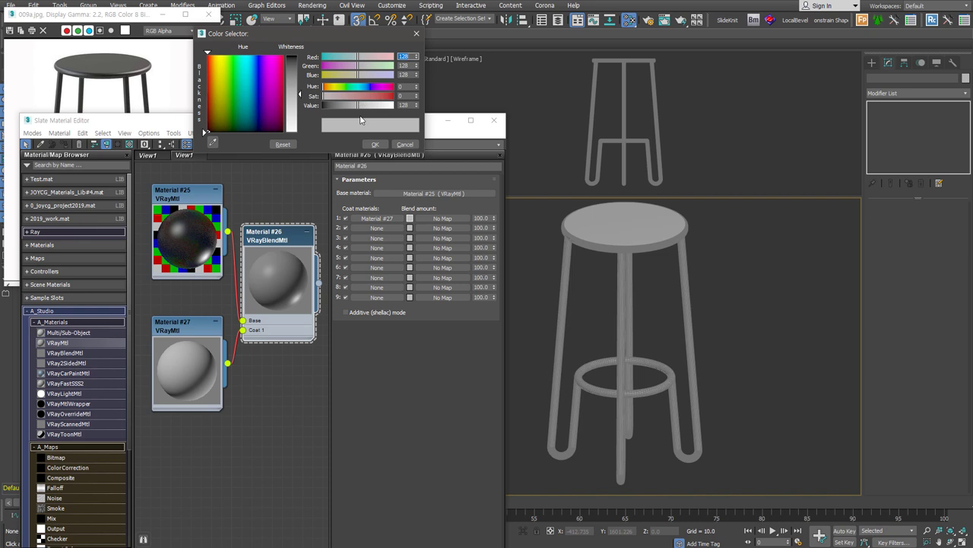
pyautogui.moveTo(388, 105); pyautogui.dragTo(408, 111)
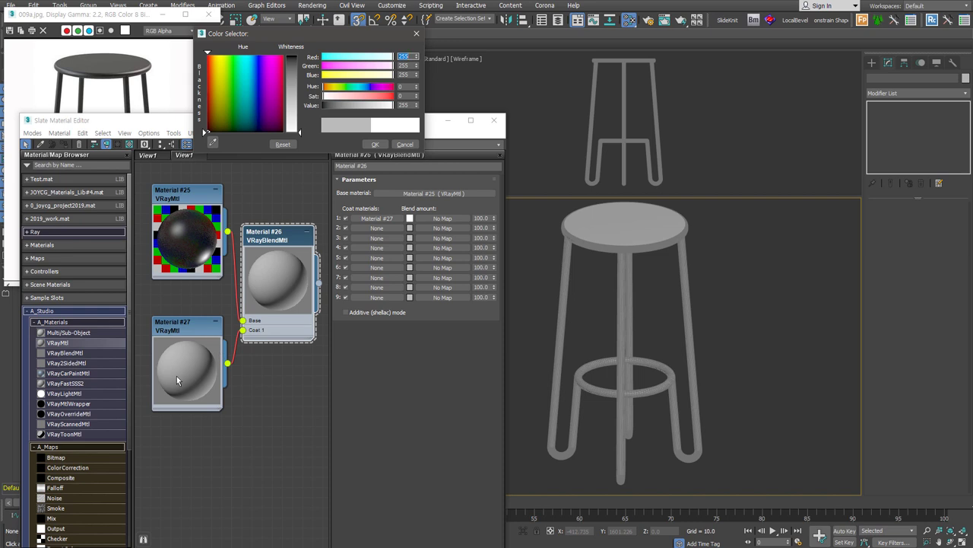
pyautogui.moveTo(392, 105); pyautogui.dragTo(328, 105)
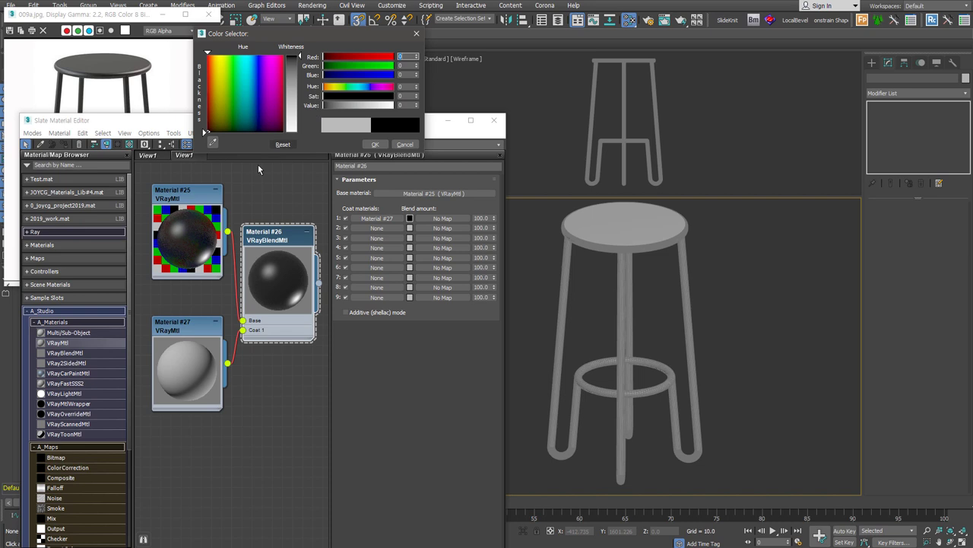
pyautogui.click(207, 199)
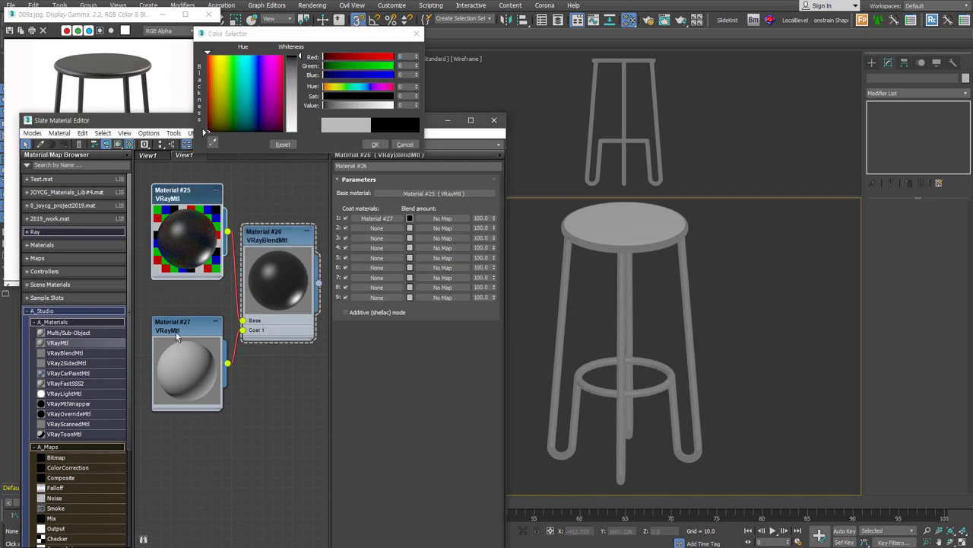
pyautogui.click(325, 107)
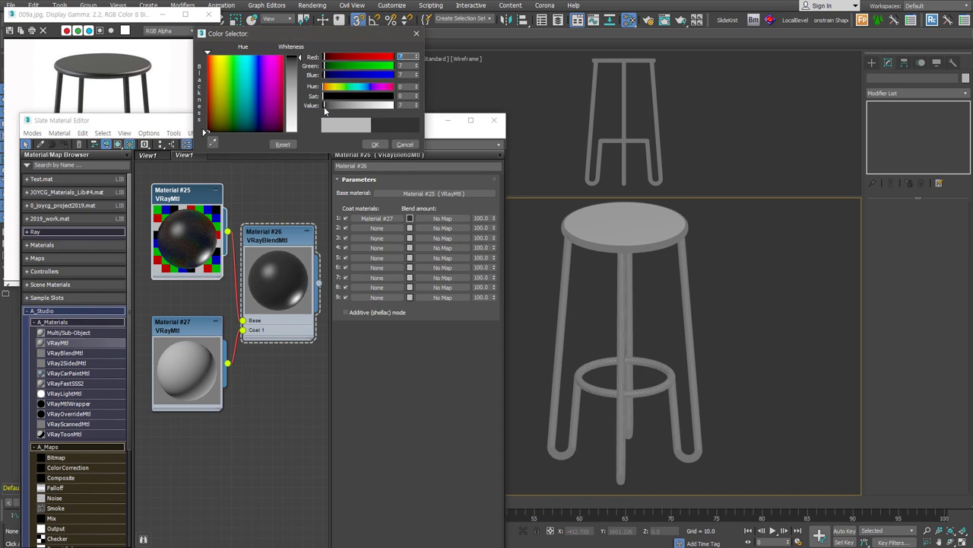
pyautogui.moveTo(325, 108); pyautogui.dragTo(327, 108)
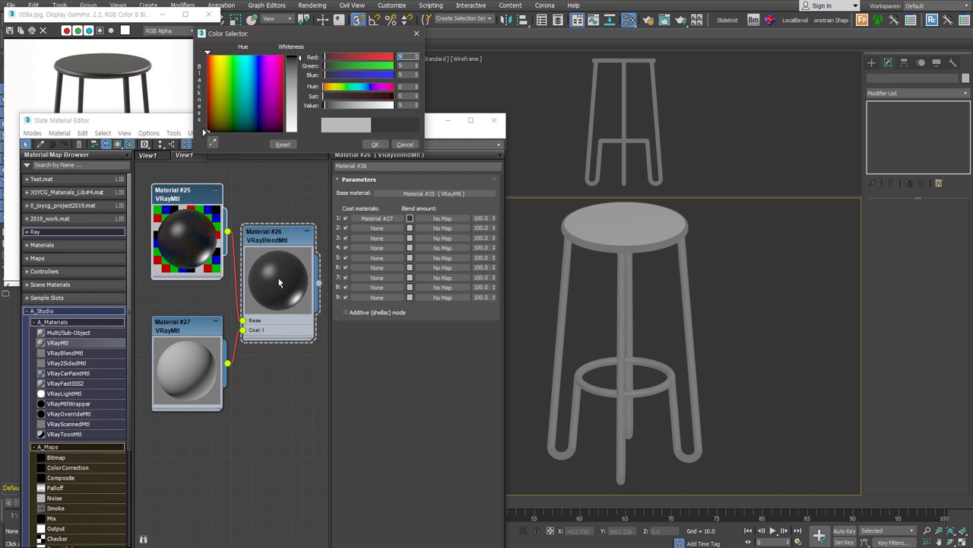
pyautogui.doubleClick(396, 105)
pyautogui.write('1')
pyautogui.click(377, 145)
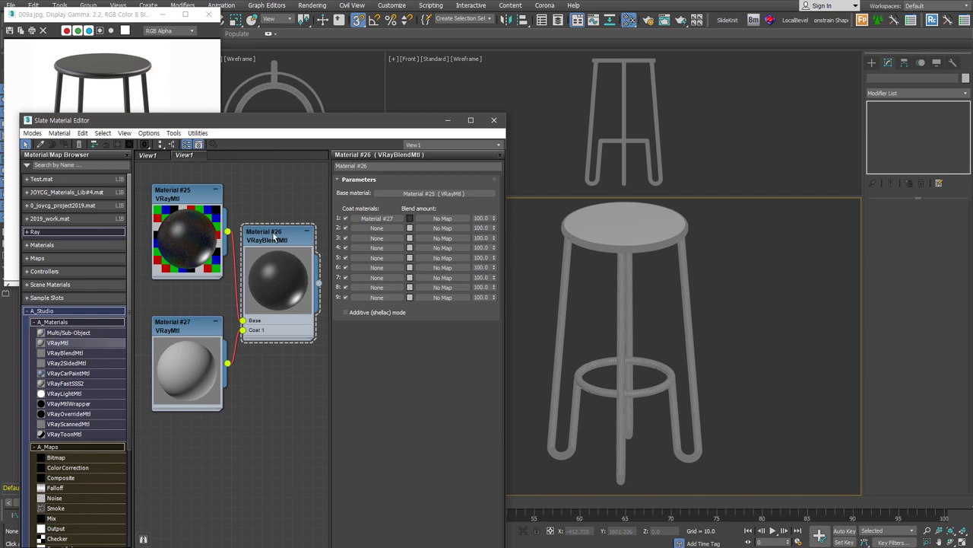
# Step: Rename Material #26 to 'stool' and assign it to the selected stool group
pyautogui.tripleClick(381, 166)
pyautogui.write('stool')
pyautogui.press('Return')
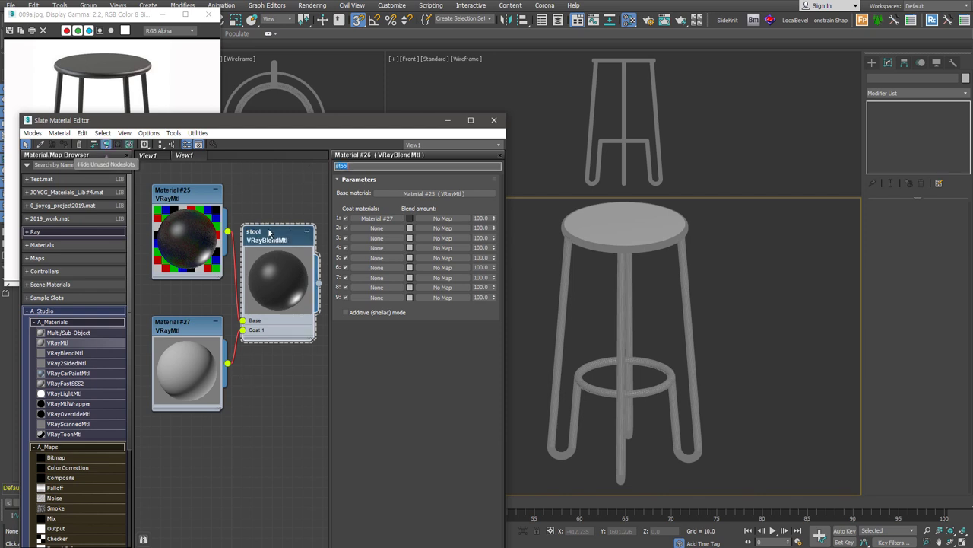
pyautogui.click(107, 145)
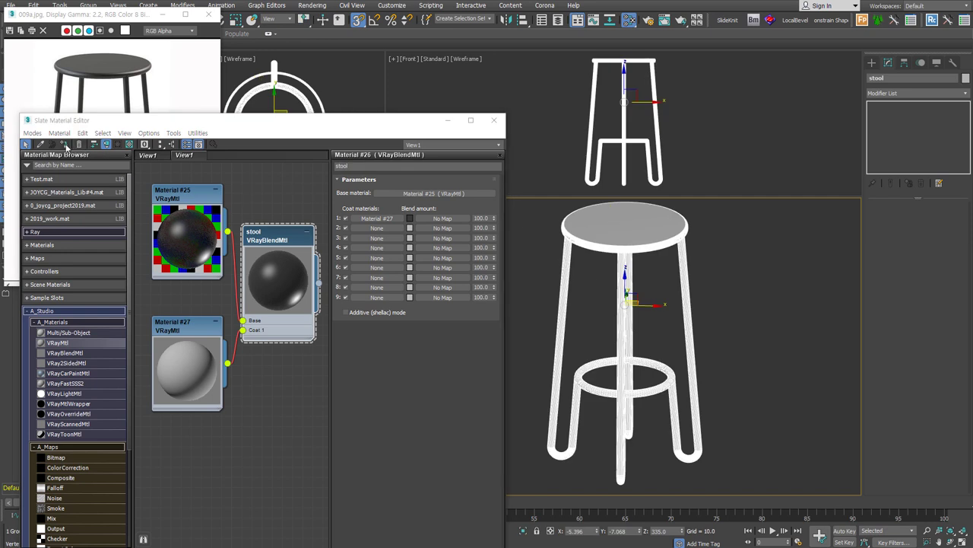
pyautogui.click(67, 144)
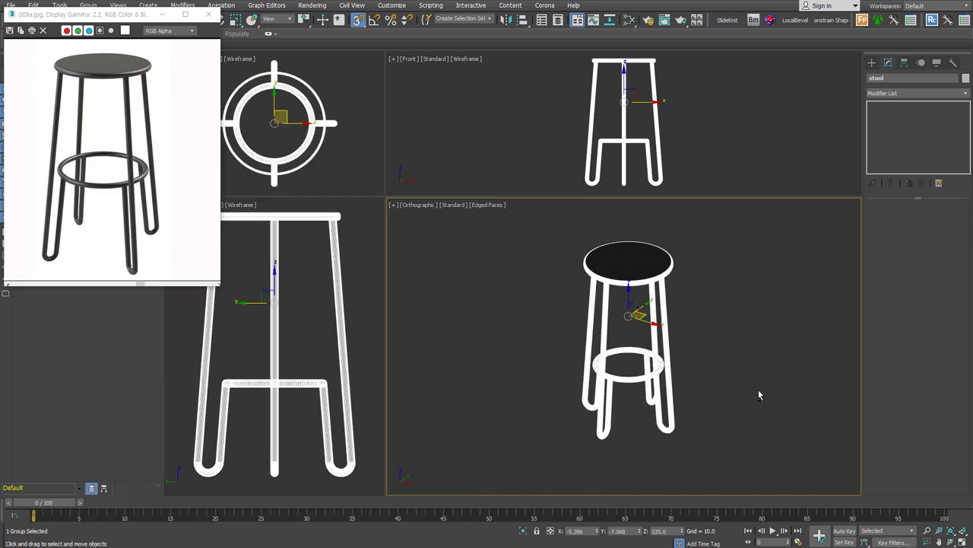